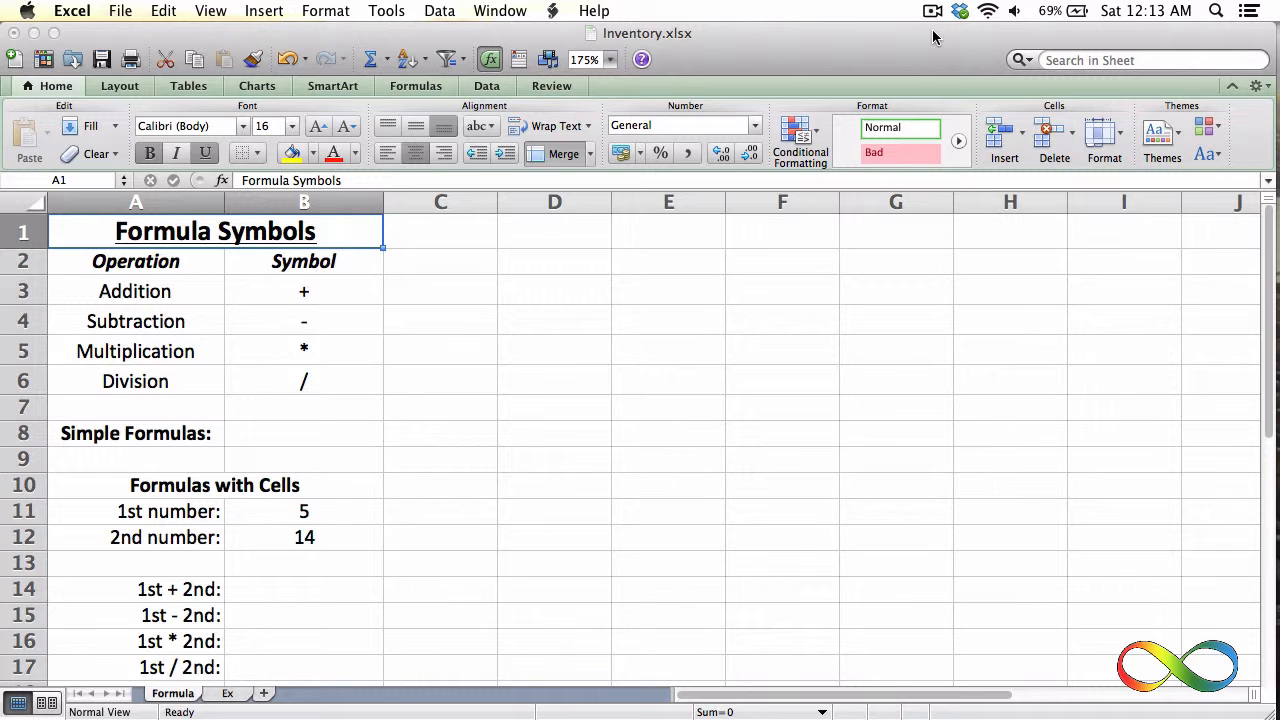
Enter the formula =5+6 in cell B8 beside Simple Formulas and reopen it to check its contents
{"action": "left_click", "coordinate": [309, 436]}
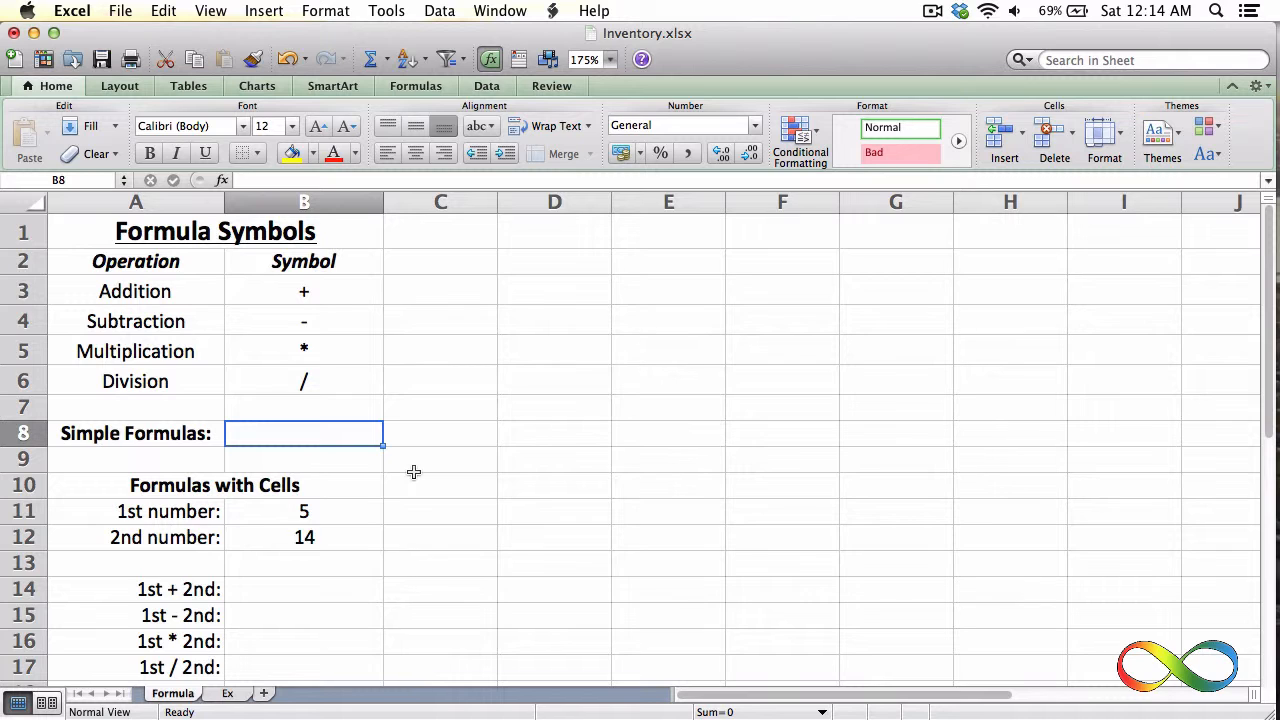
{"action": "type", "text": "="}
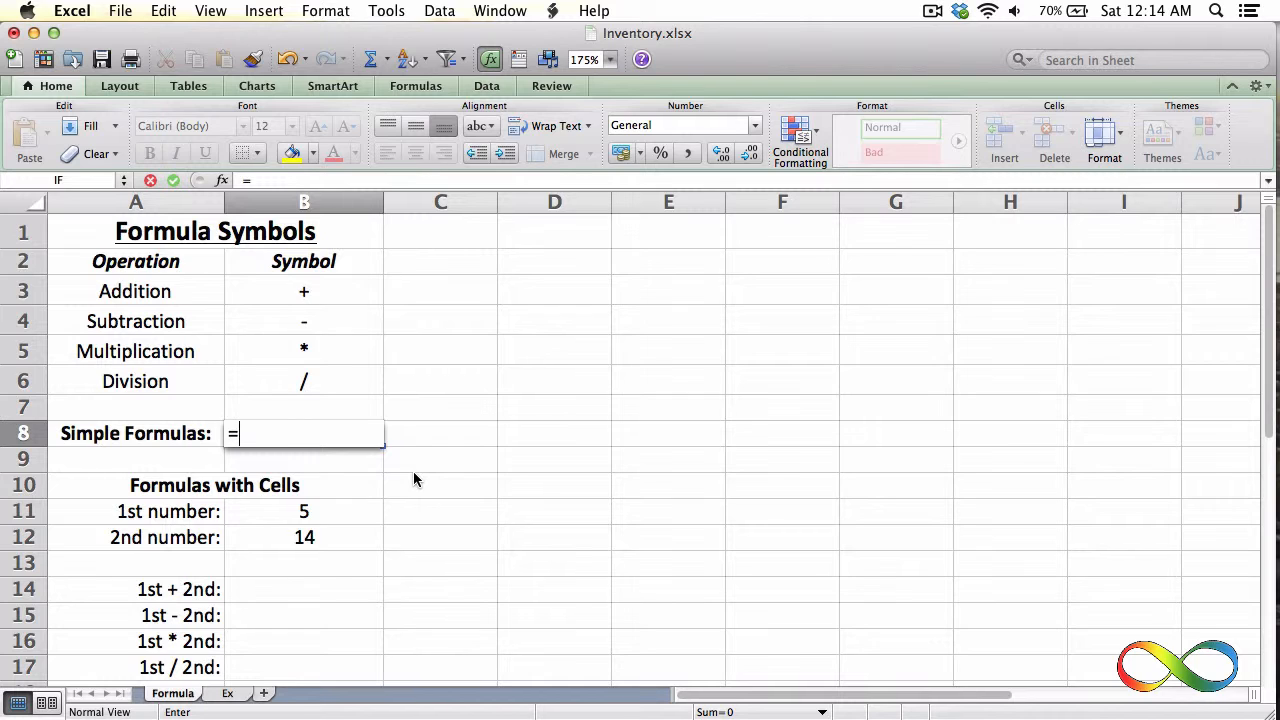
{"action": "type", "text": "5"}
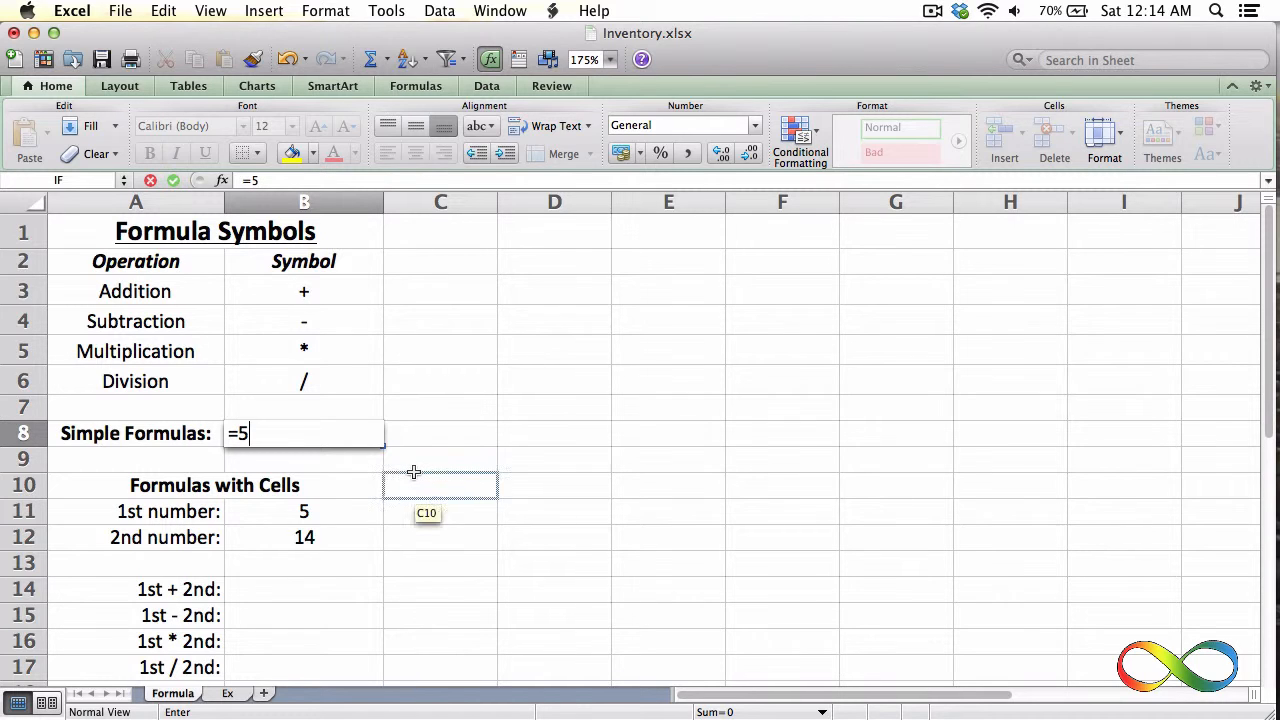
{"action": "type", "text": "+6"}
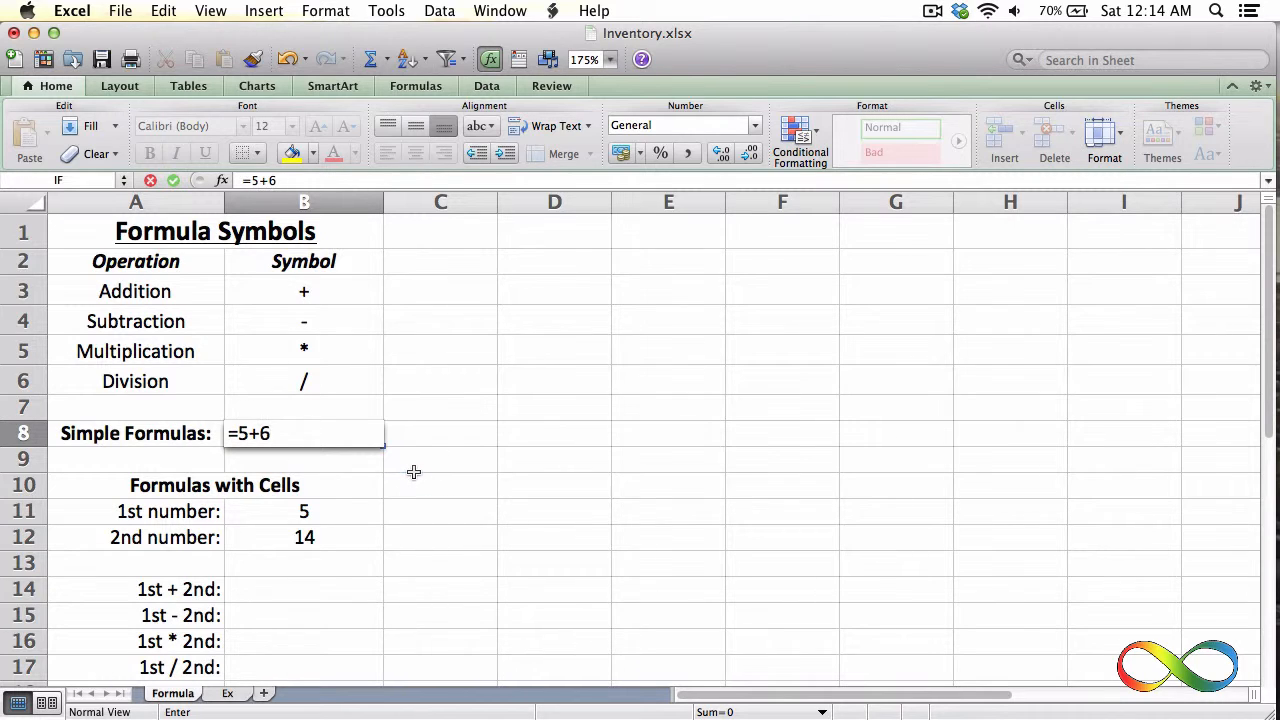
{"action": "key", "text": "Return"}
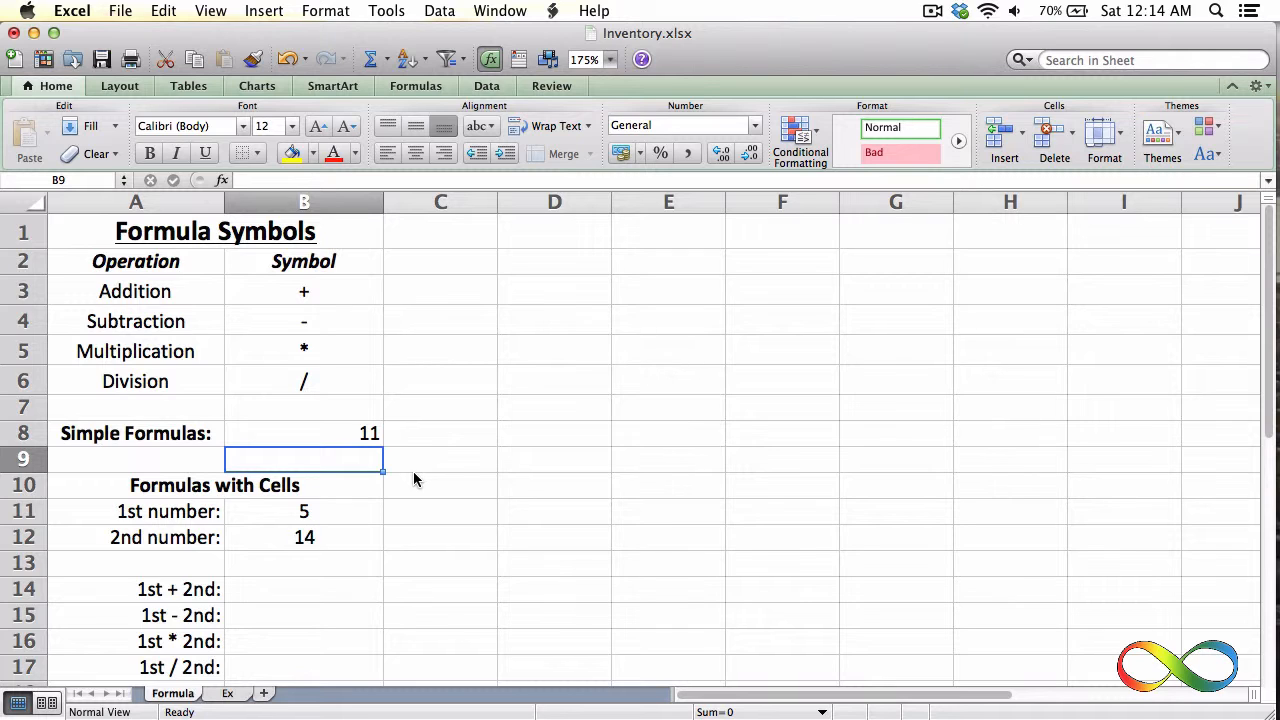
{"action": "double_click", "coordinate": [346, 436]}
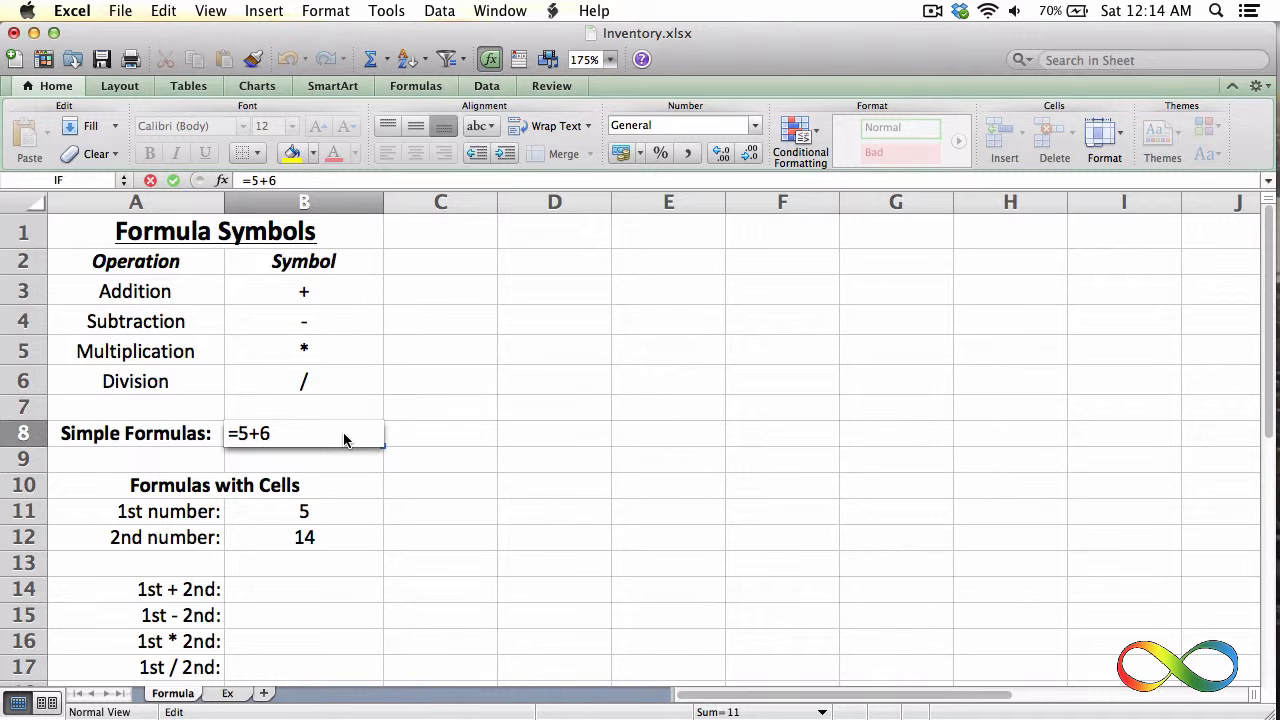
{"action": "key", "text": "Return"}
Enter the formula =b11+b12 in cell B14 to add the 1st and 2nd numbers
{"action": "scroll", "coordinate": [320, 477], "scroll_direction": "down", "scroll_amount": 5}
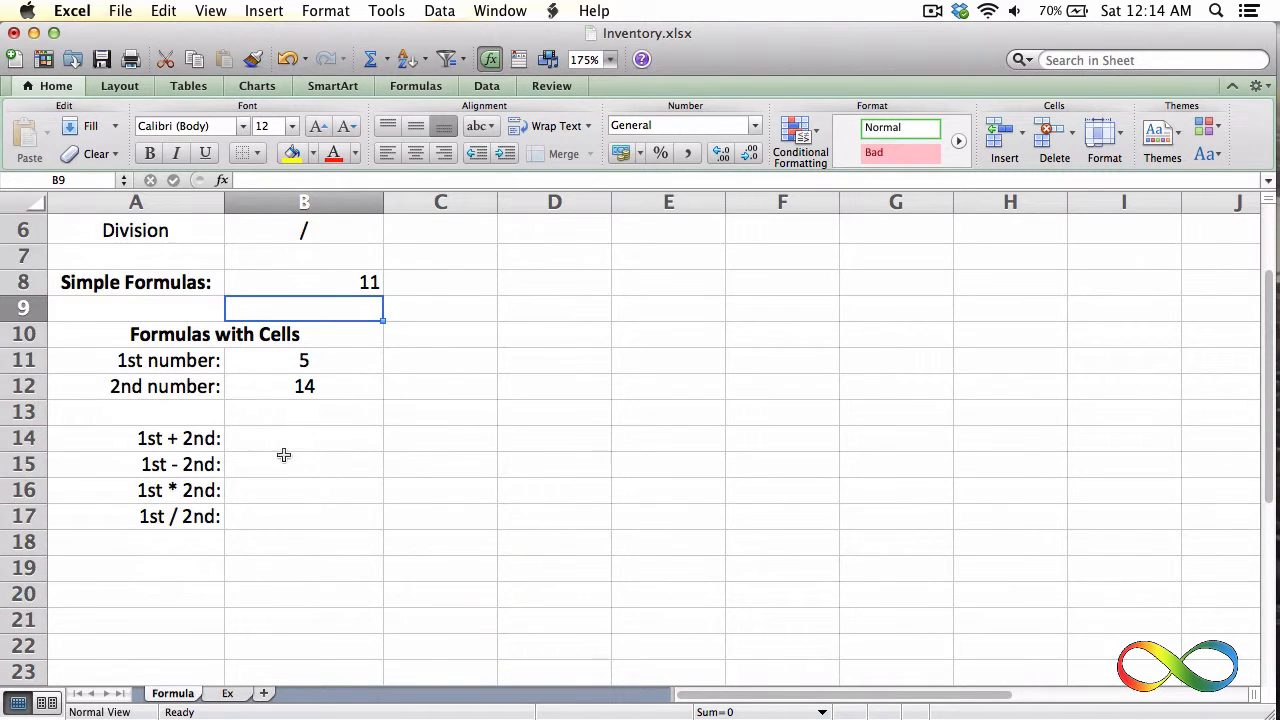
{"action": "left_click", "coordinate": [267, 439]}
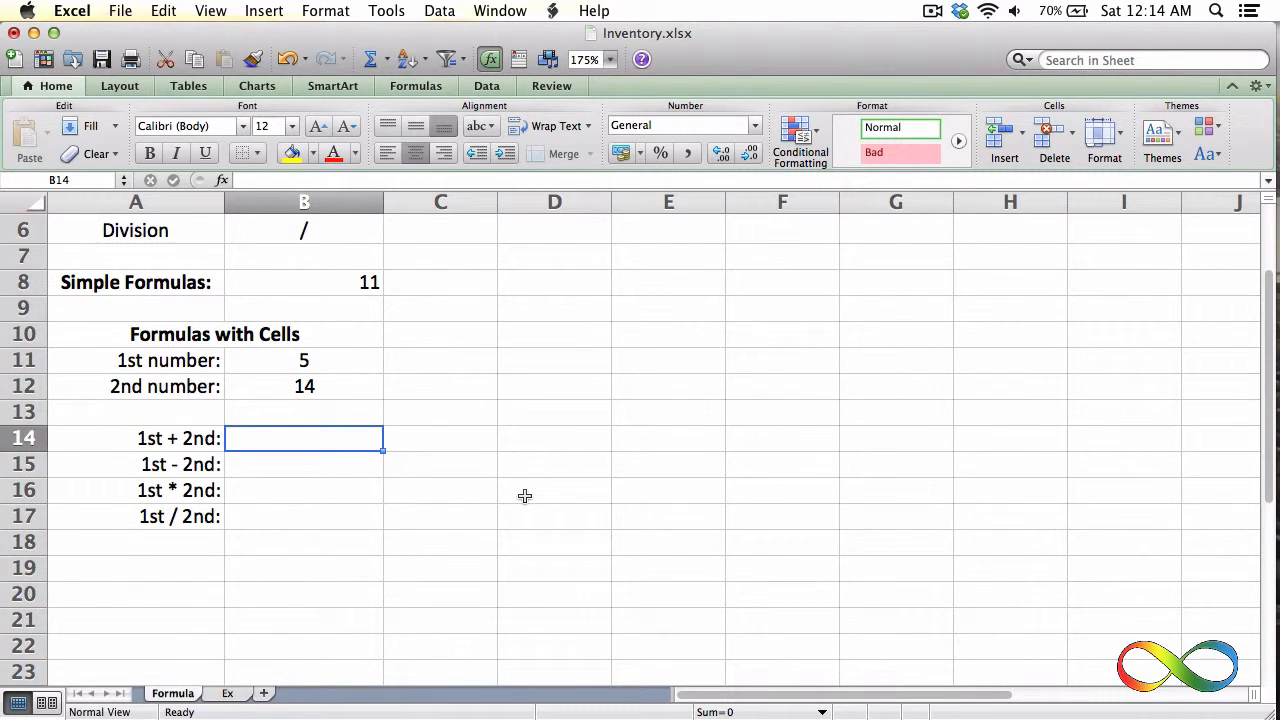
{"action": "left_click", "coordinate": [325, 365]}
{"action": "left_click", "coordinate": [324, 388]}
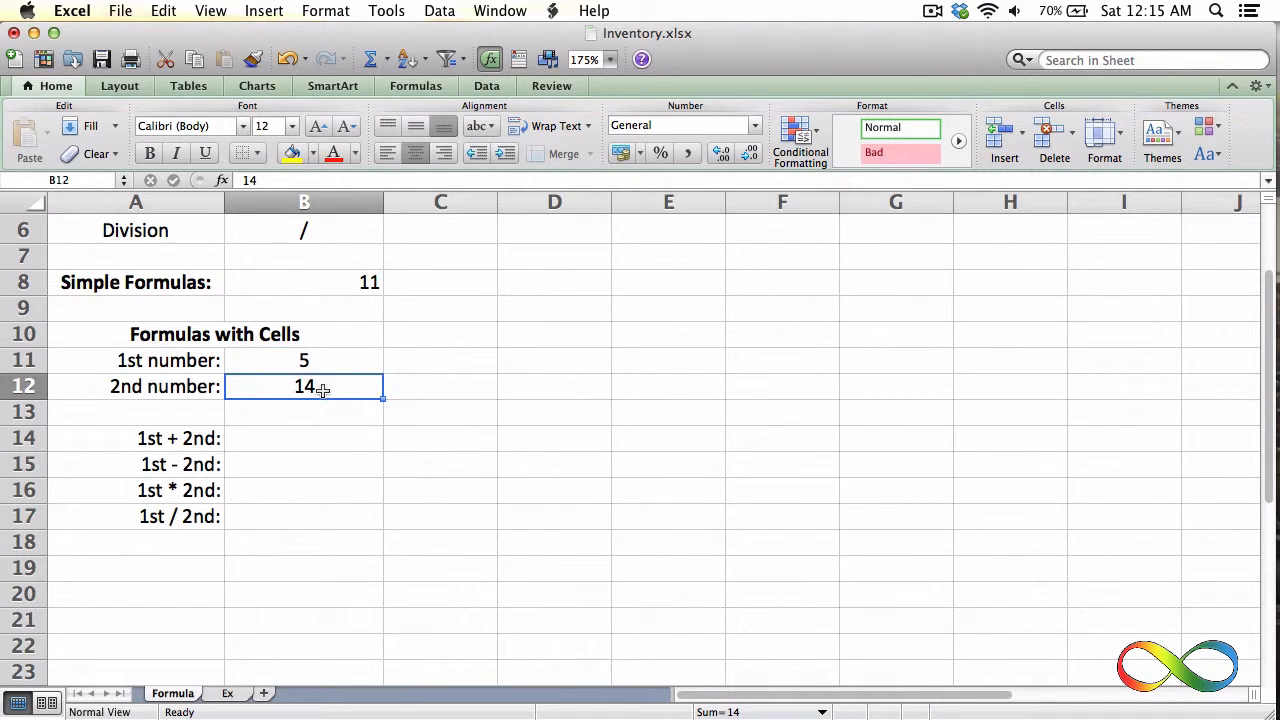
{"action": "left_click", "coordinate": [314, 442]}
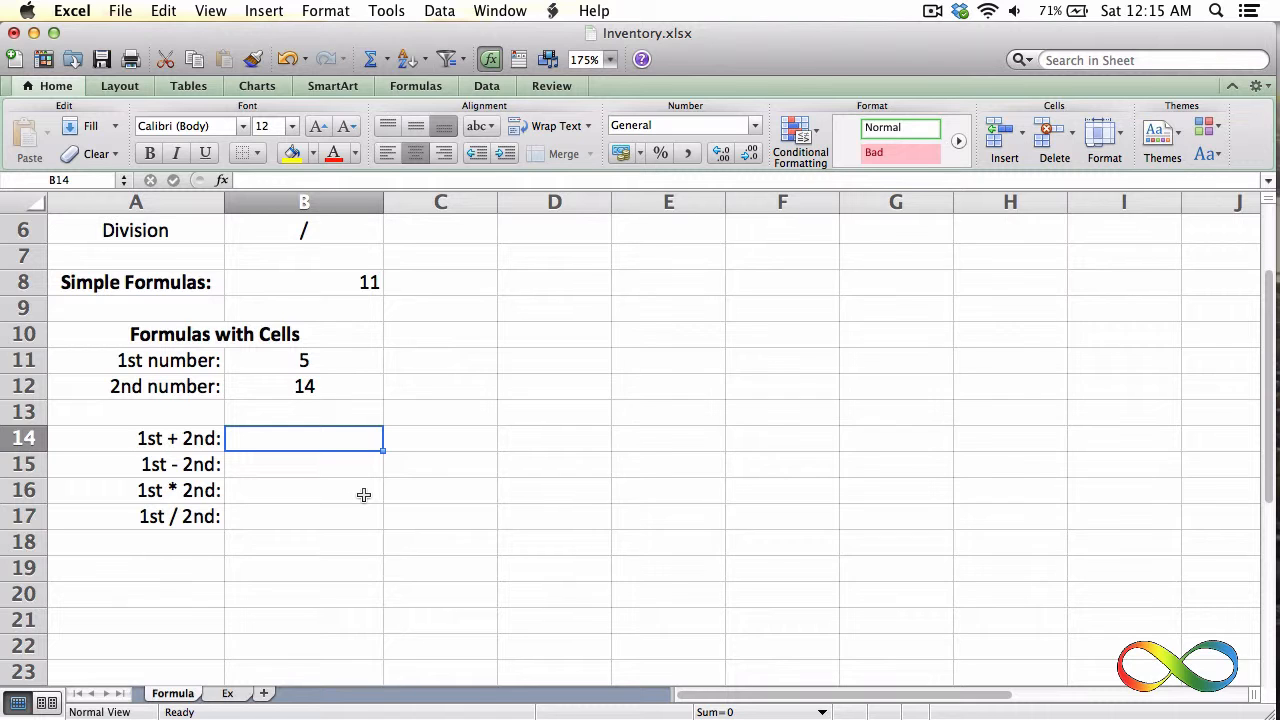
{"action": "type", "text": "="}
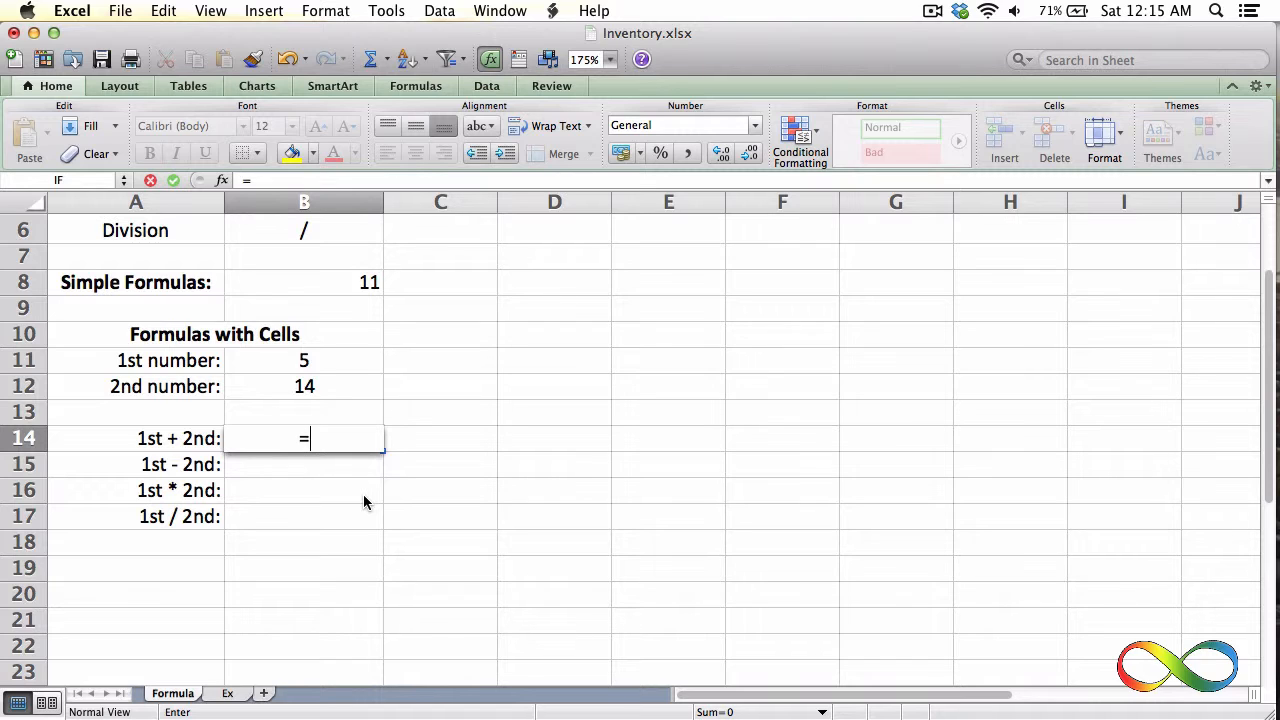
{"action": "type", "text": "b11"}
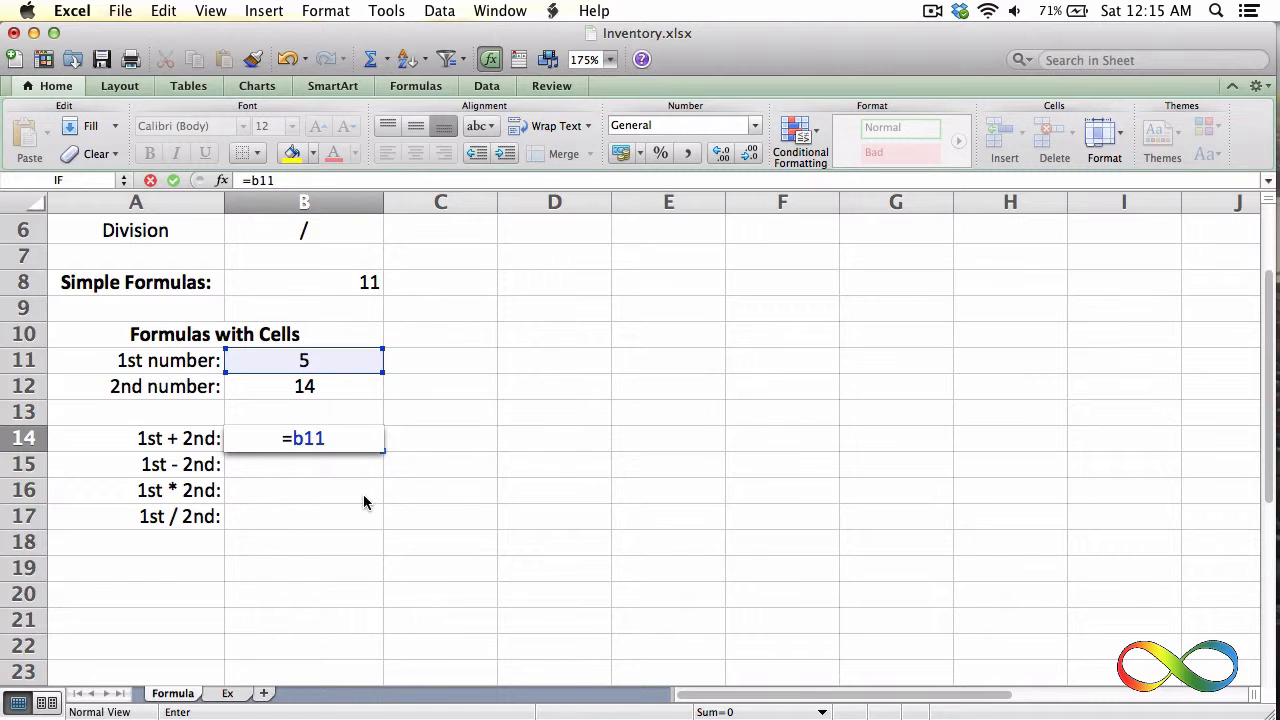
{"action": "type", "text": "+"}
{"action": "type", "text": "b12"}
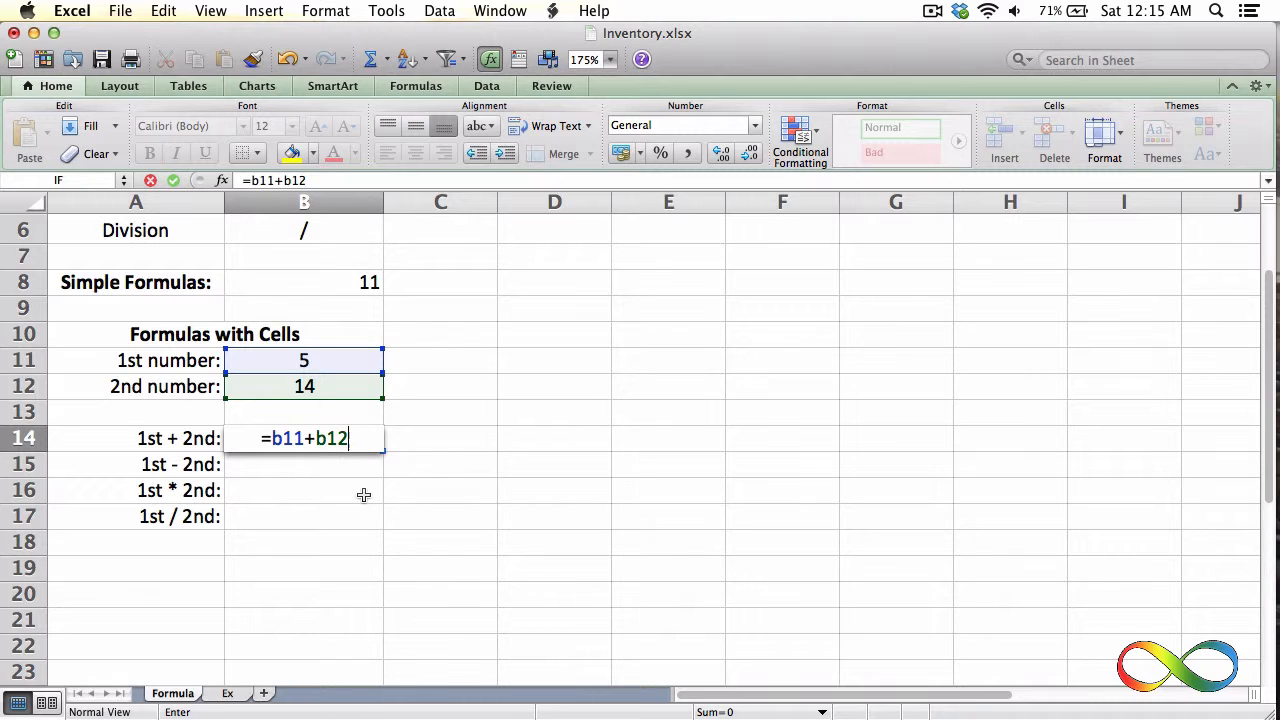
{"action": "key", "text": "Return"}
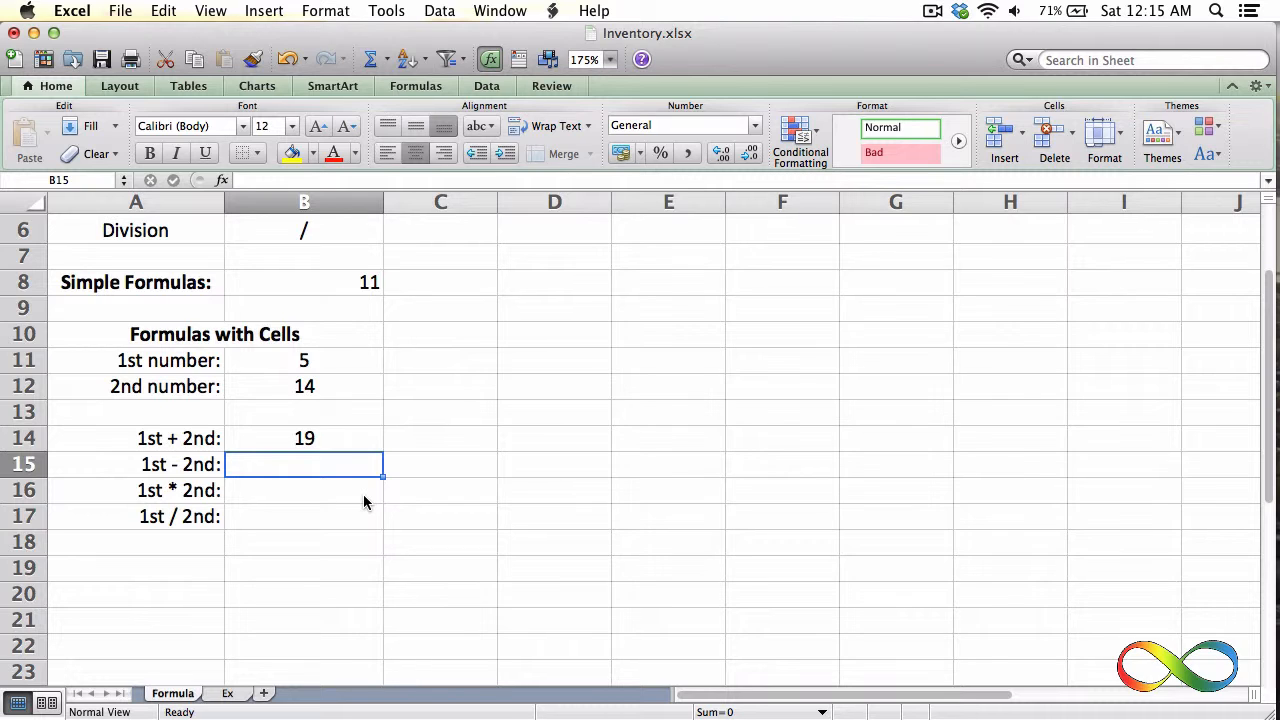
Enter the formula =b11-b12 in cell B15 to subtract the 2nd number from the 1st
{"action": "type", "text": "=b11"}
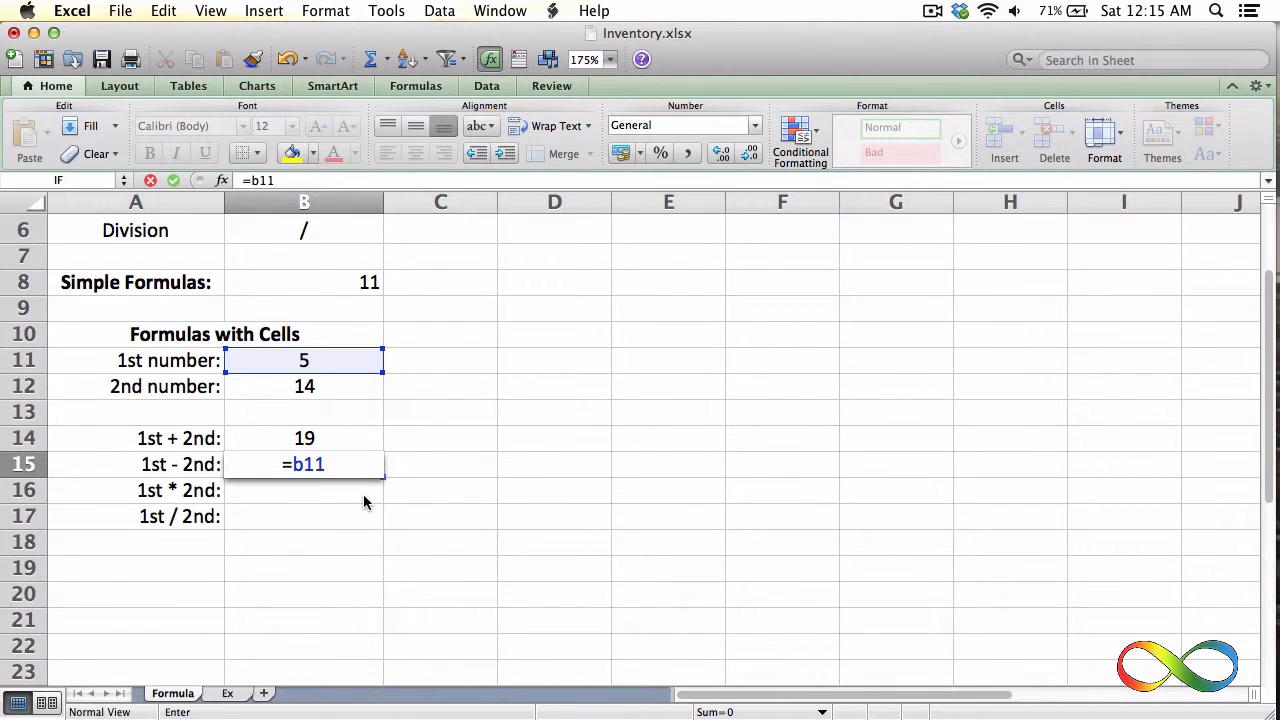
{"action": "type", "text": "-b12"}
{"action": "key", "text": "Return"}
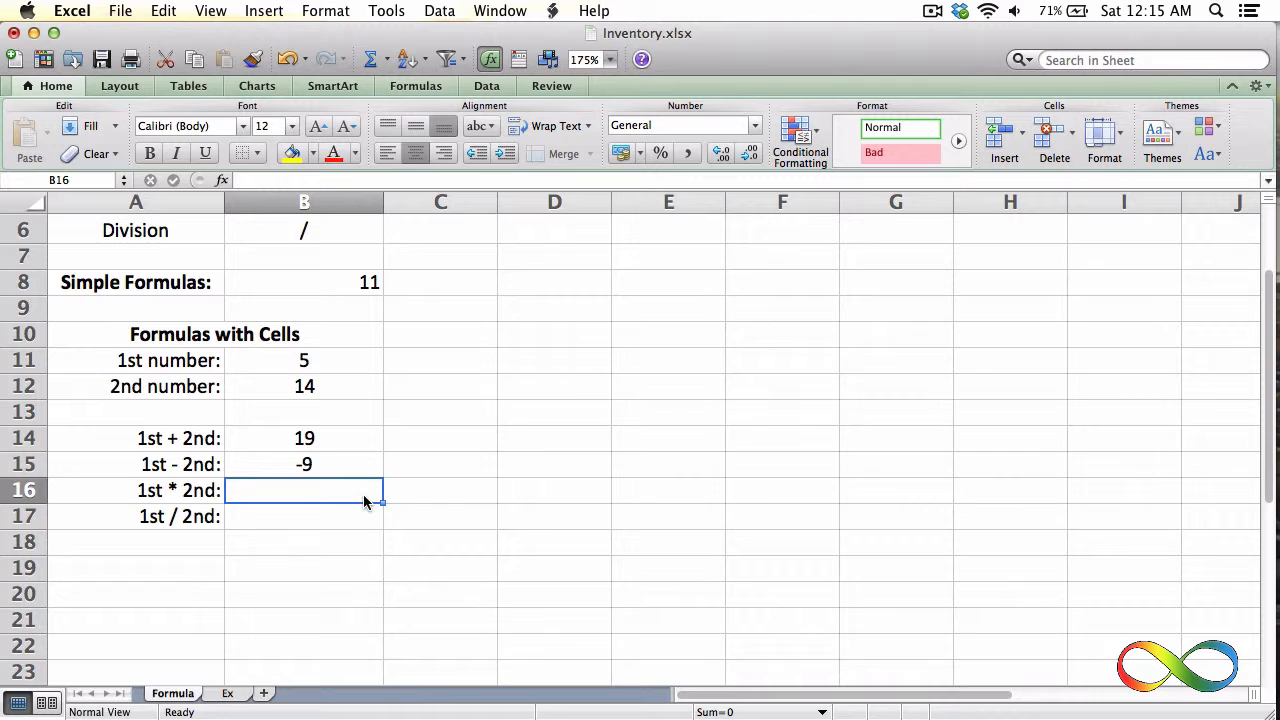
Enter the formula =B11*B12 in cell B16 to multiply the 1st and 2nd numbers
{"action": "type", "text": "="}
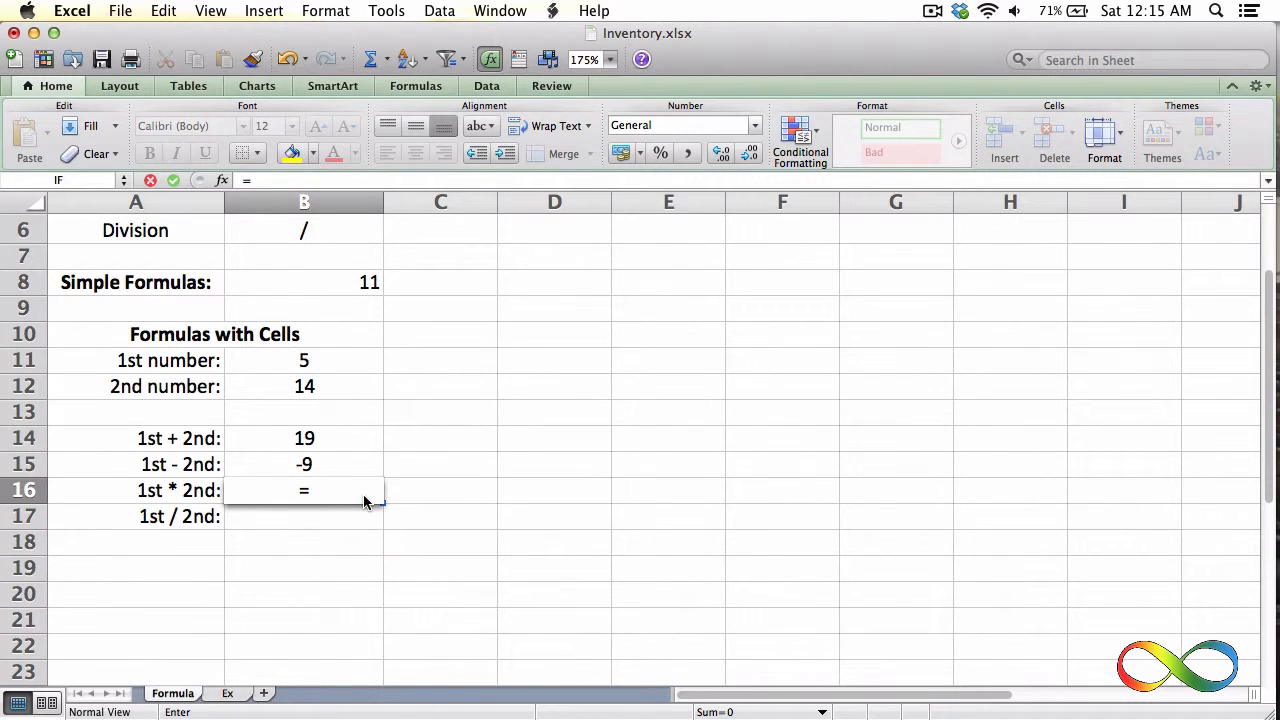
{"action": "left_click", "coordinate": [311, 386]}
{"action": "left_click", "coordinate": [310, 371]}
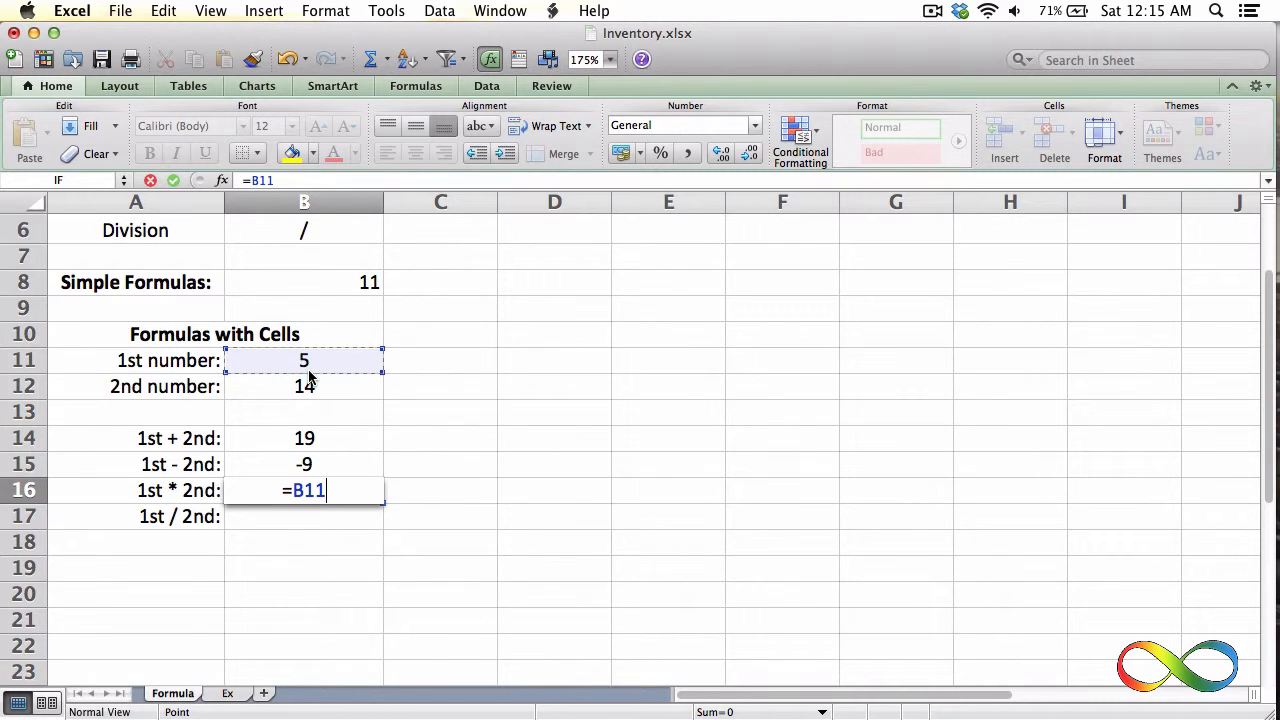
{"action": "type", "text": "*"}
{"action": "left_click", "coordinate": [314, 392]}
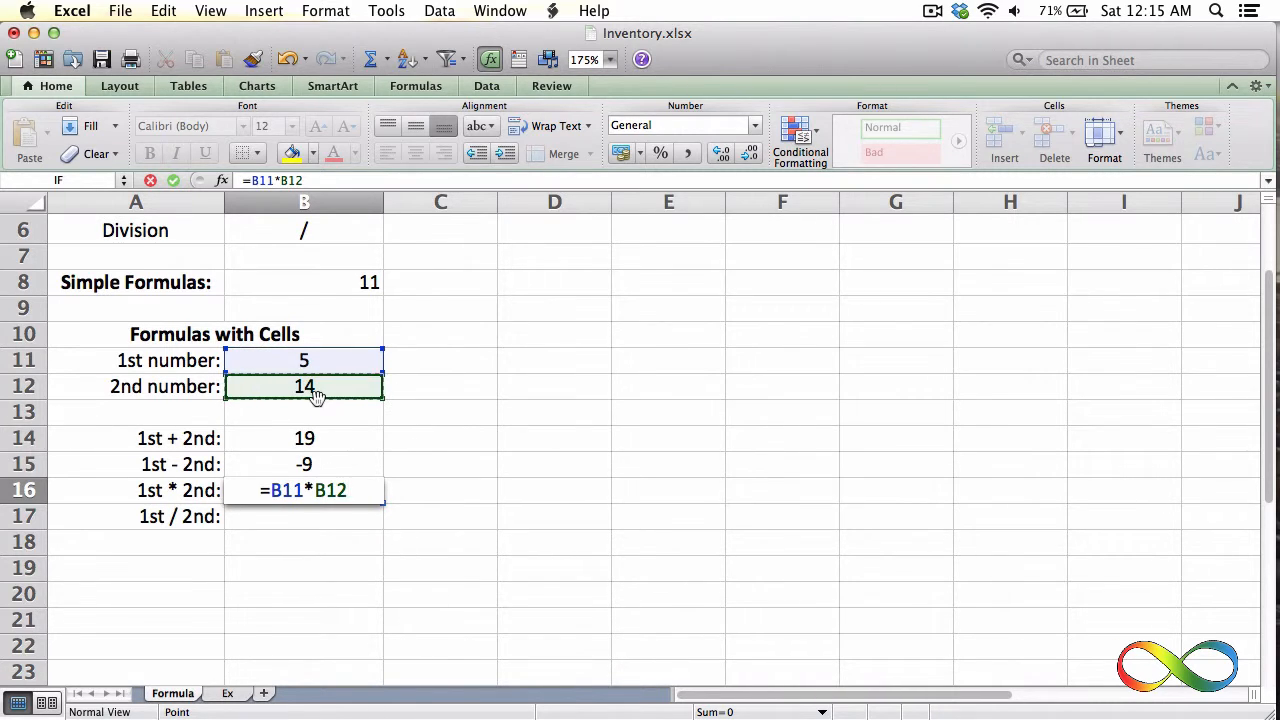
{"action": "key", "text": "Return"}
Enter the formula =B11/B12 in cell B17 to divide the 1st number by the 2nd
{"action": "type", "text": "="}
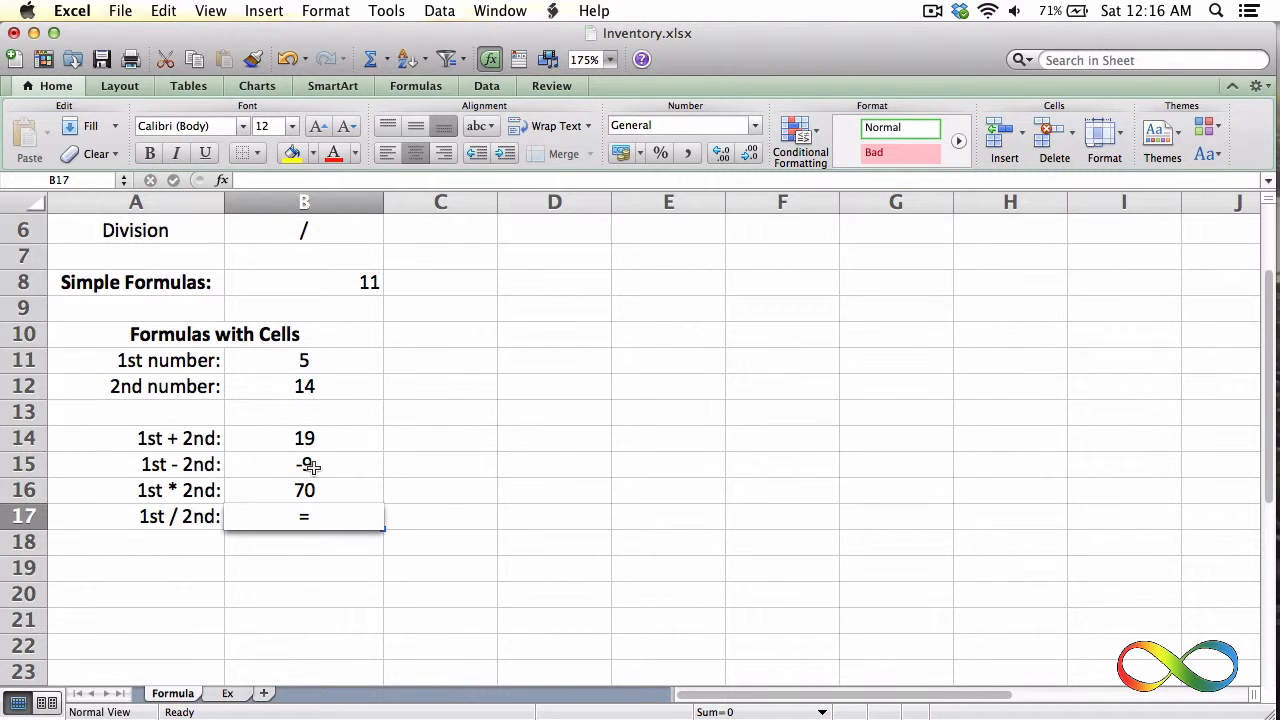
{"action": "left_click", "coordinate": [300, 360]}
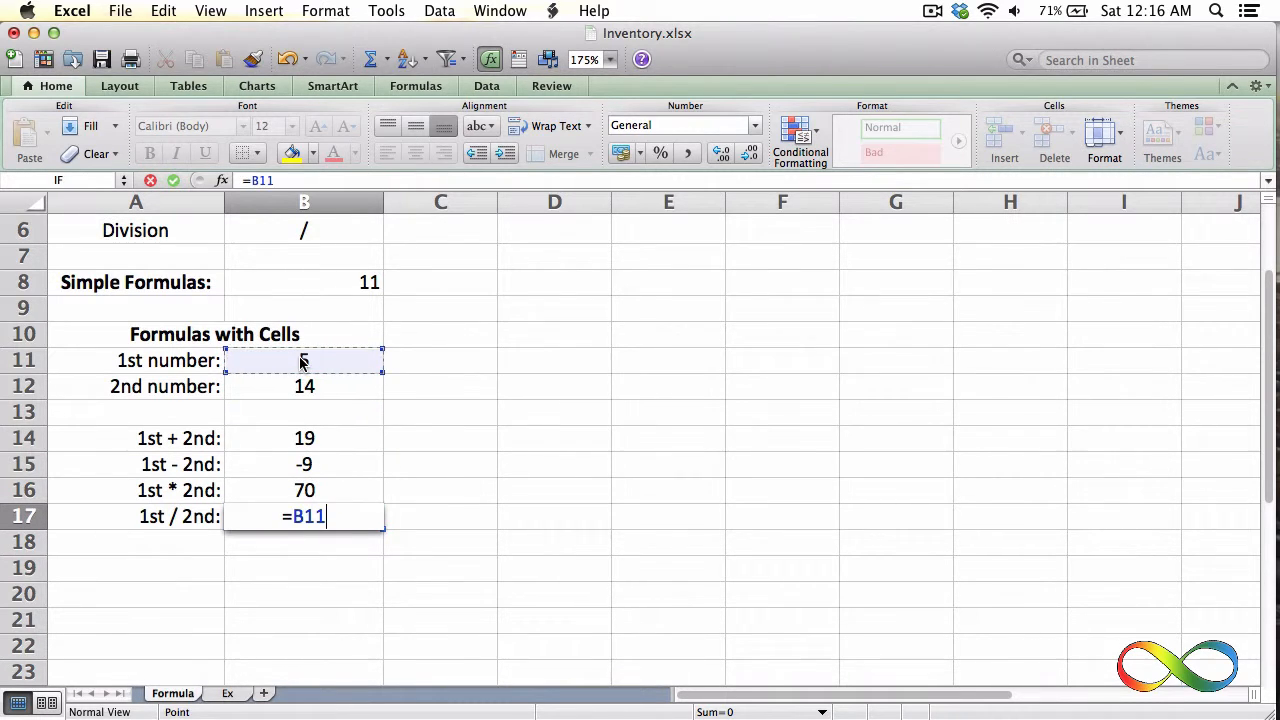
{"action": "type", "text": "/"}
{"action": "left_click", "coordinate": [298, 388]}
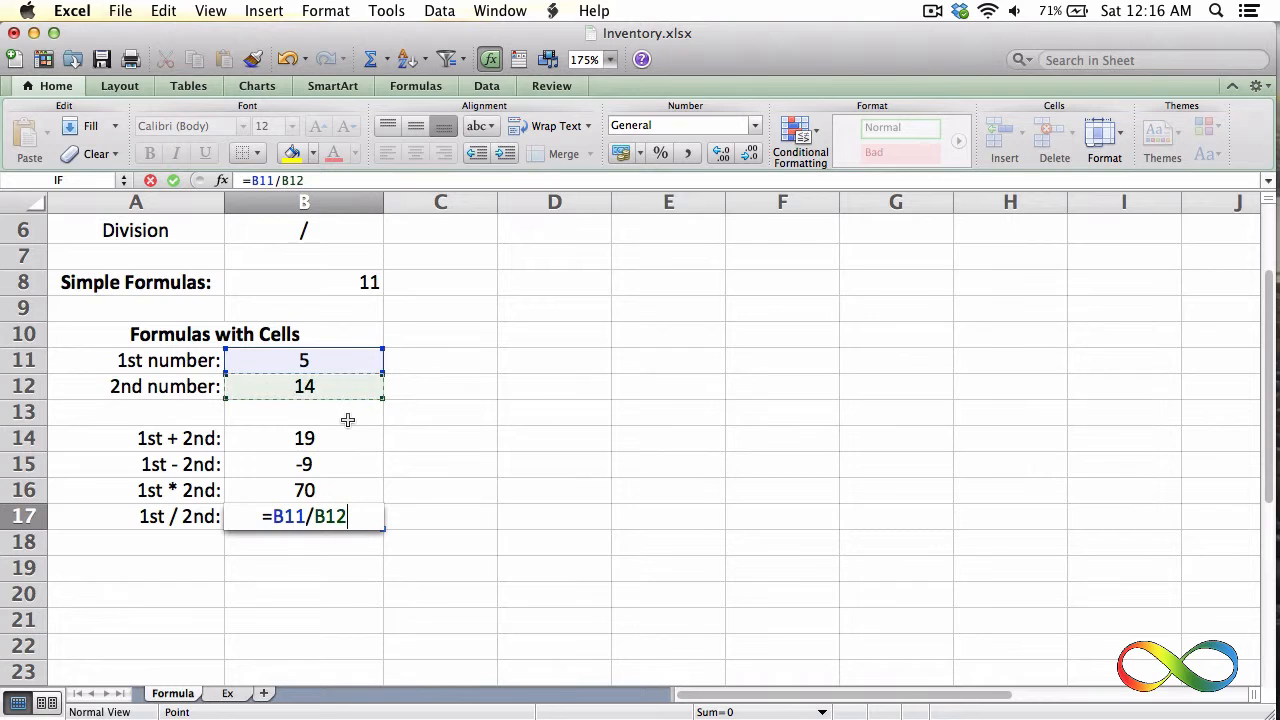
{"action": "key", "text": "Return"}
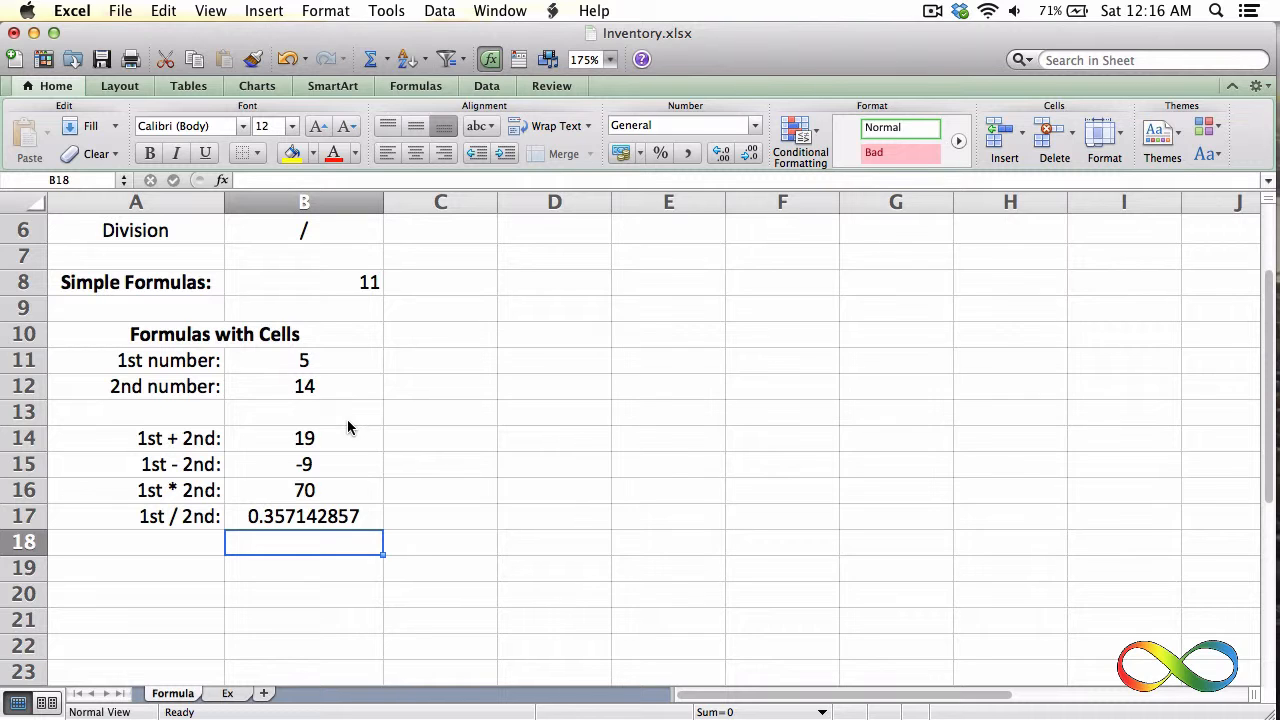
Edit the Simple Formulas entry in cell B8 so that it reads =7+6
{"action": "double_click", "coordinate": [340, 280]}
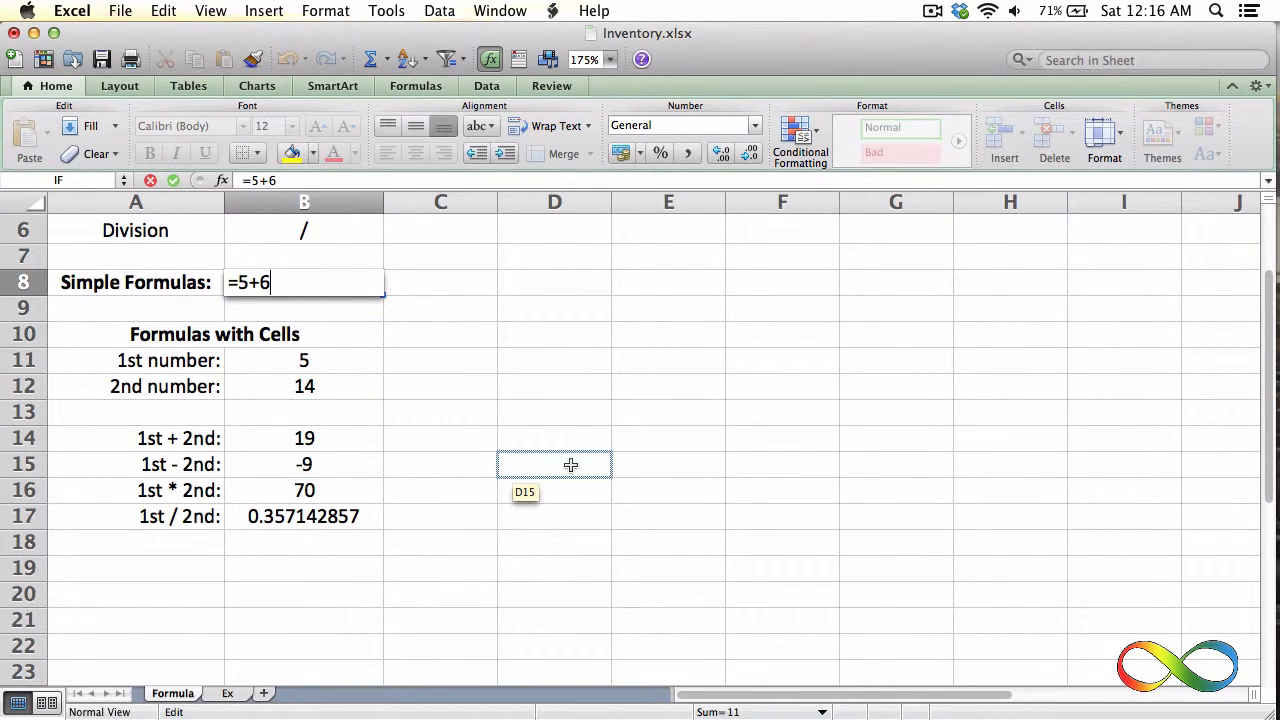
{"action": "key", "text": "Left"}
{"action": "key", "text": "Left"}
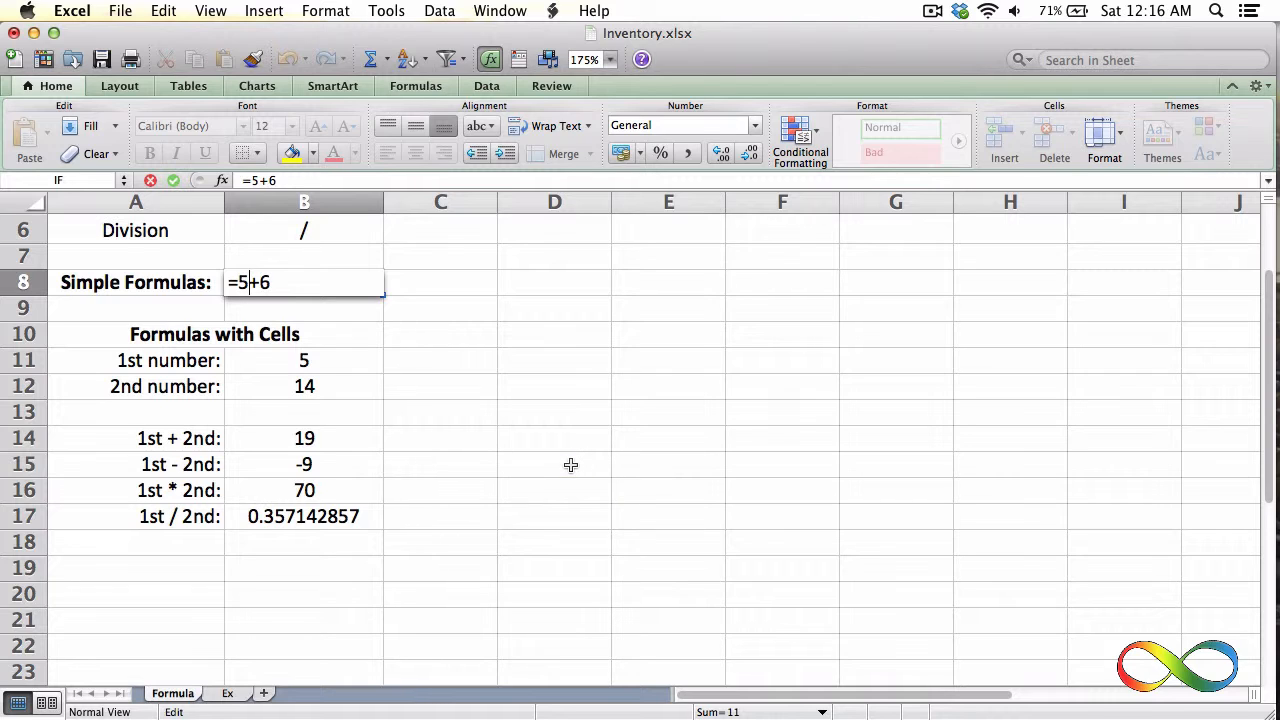
{"action": "key", "text": "BackSpace"}
{"action": "type", "text": "7"}
{"action": "key", "text": "Return"}
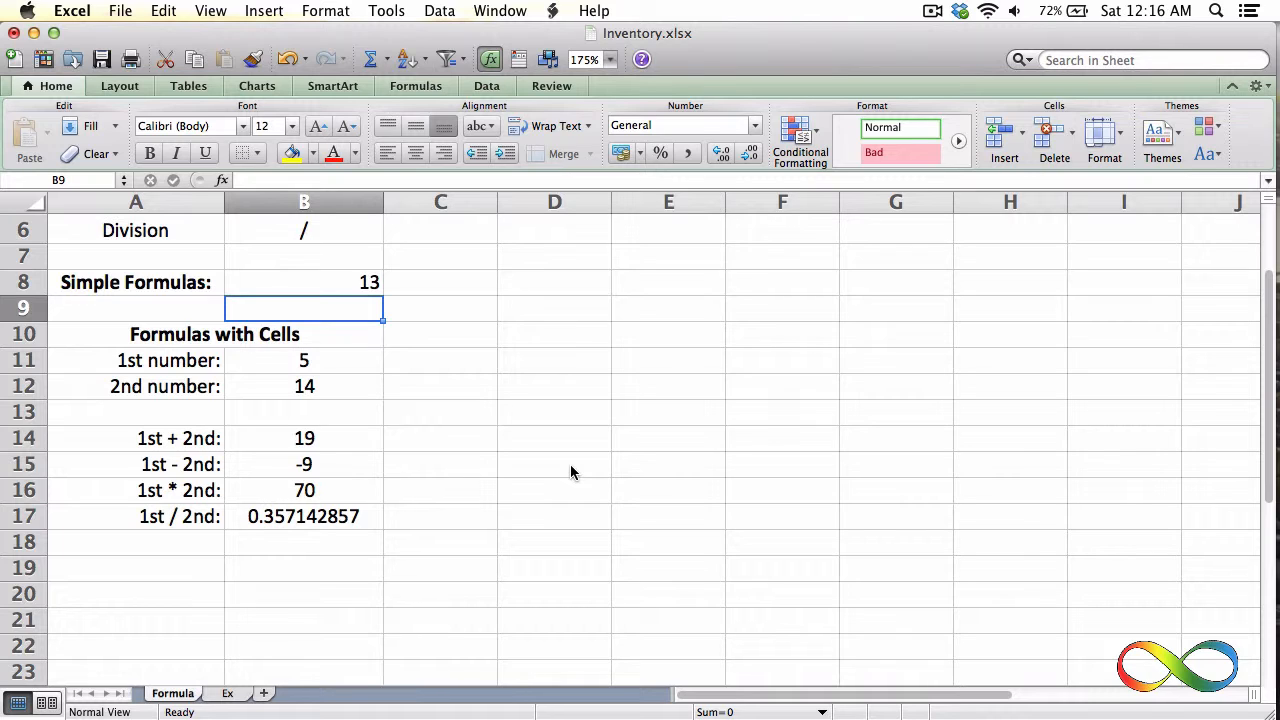
Set the 1st number in cell B11 to 2
{"action": "left_click", "coordinate": [331, 362]}
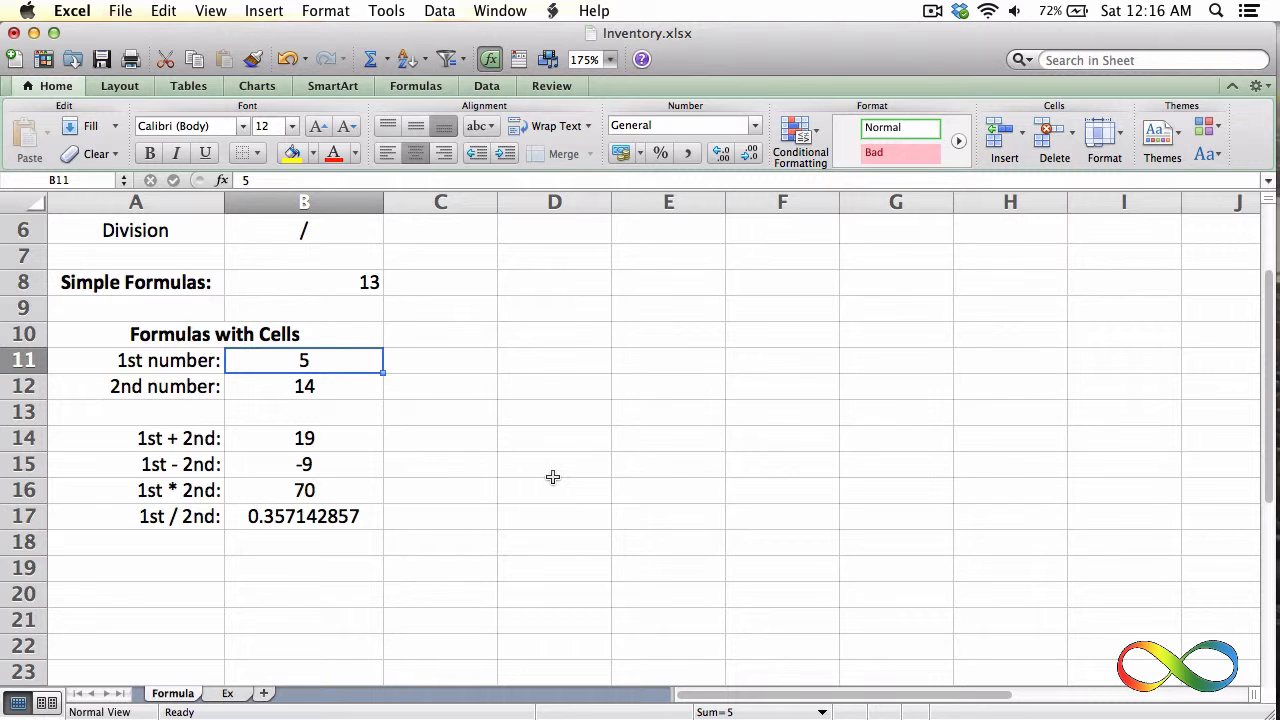
{"action": "type", "text": "2"}
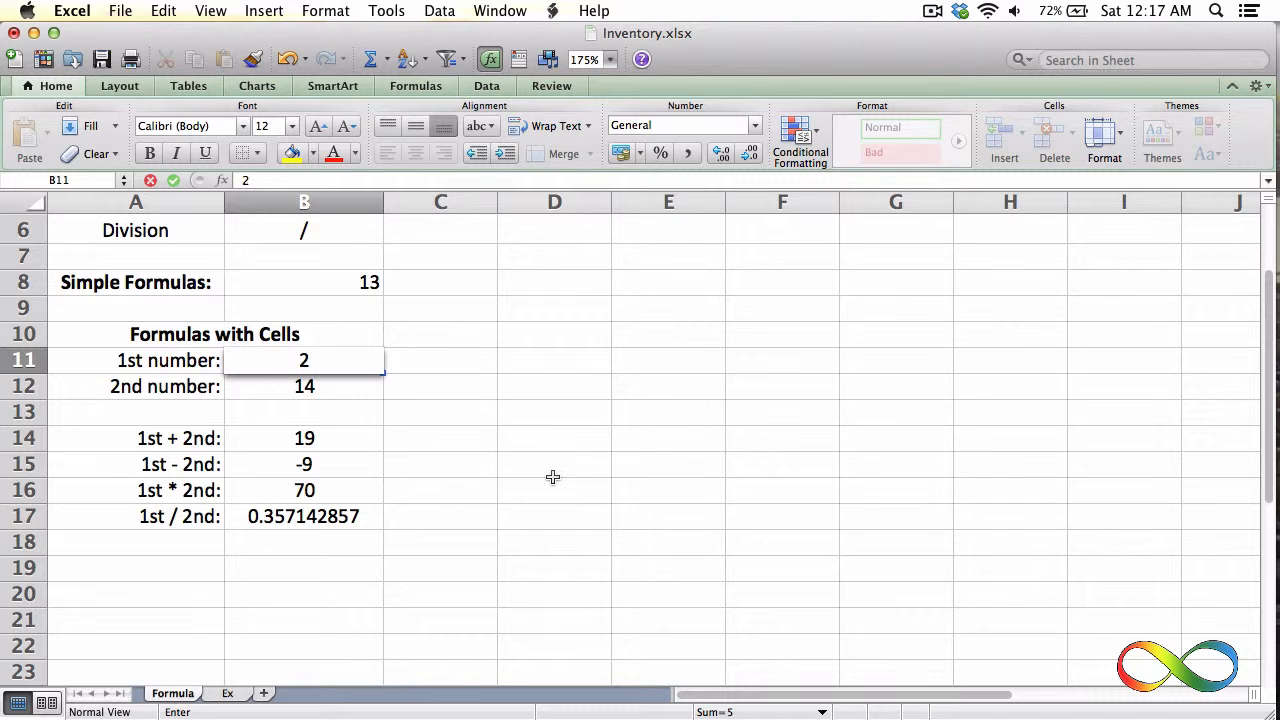
{"action": "key", "text": "Return"}
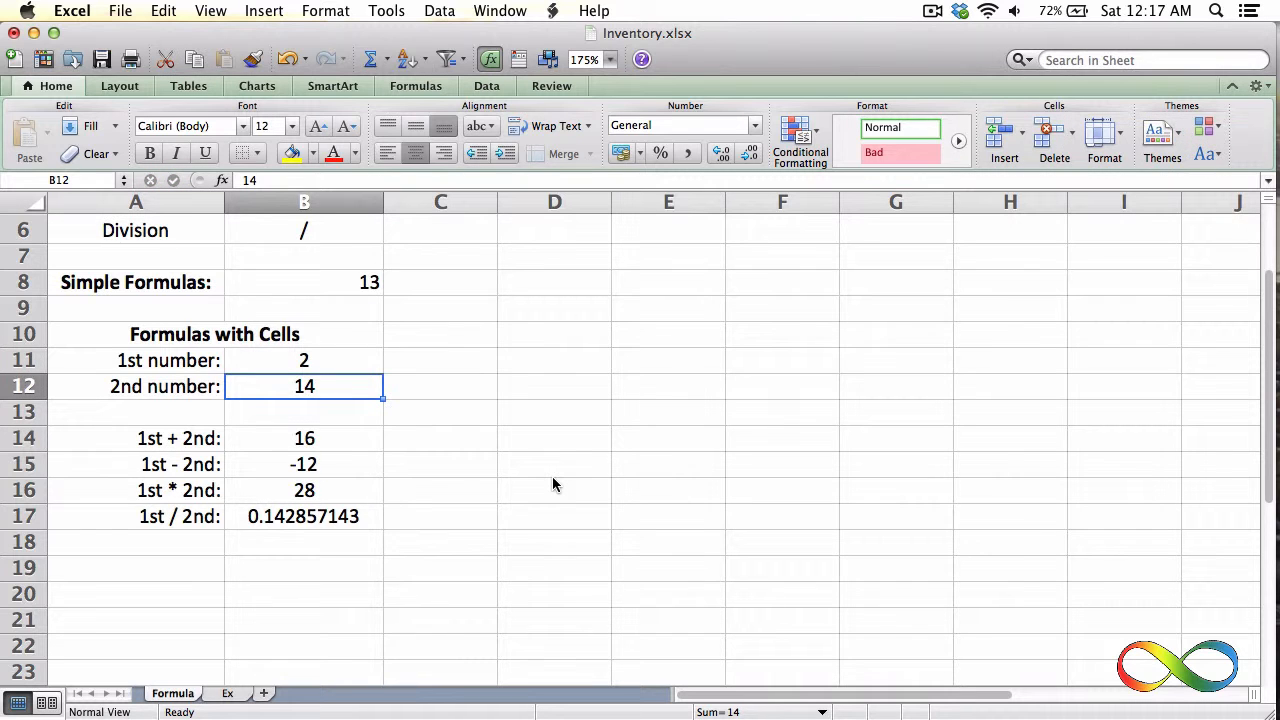
Review the results in B14:B17 against the two input cells and set the 2nd number in B12 to 2
{"action": "left_click_drag", "start_coordinate": [364, 438], "coordinate": [369, 549]}
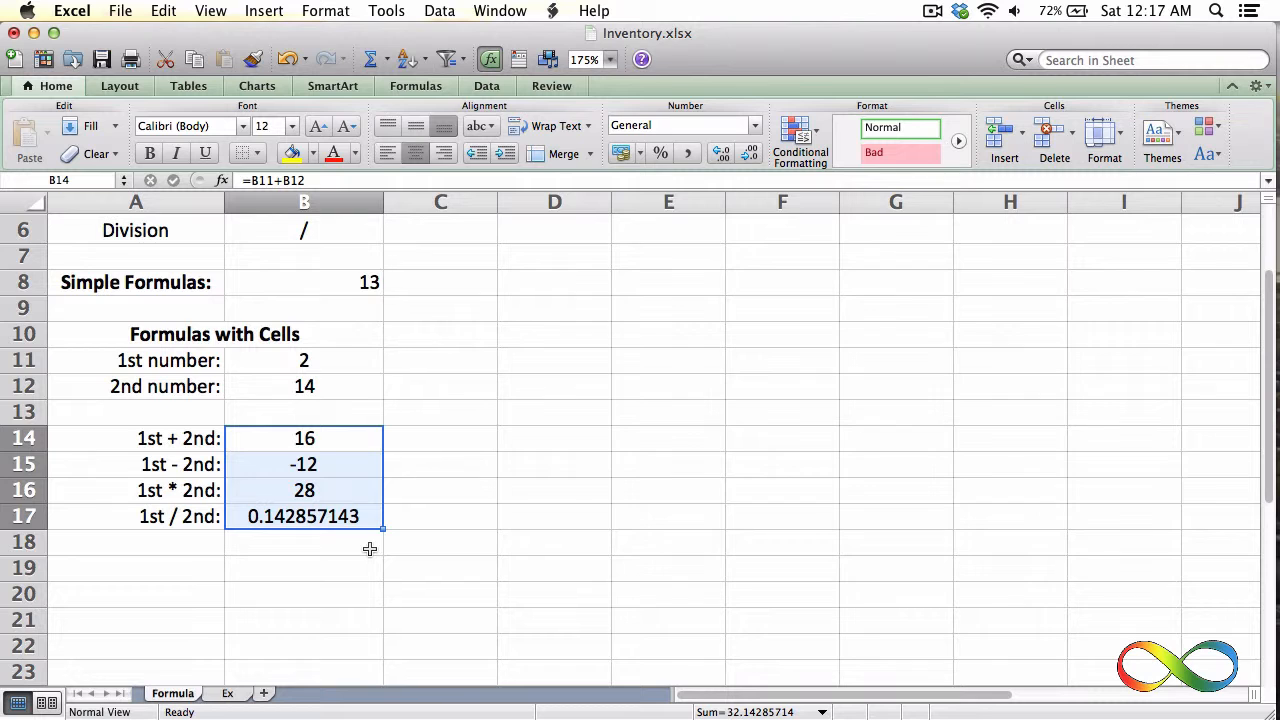
{"action": "left_click_drag", "start_coordinate": [326, 368], "coordinate": [324, 393]}
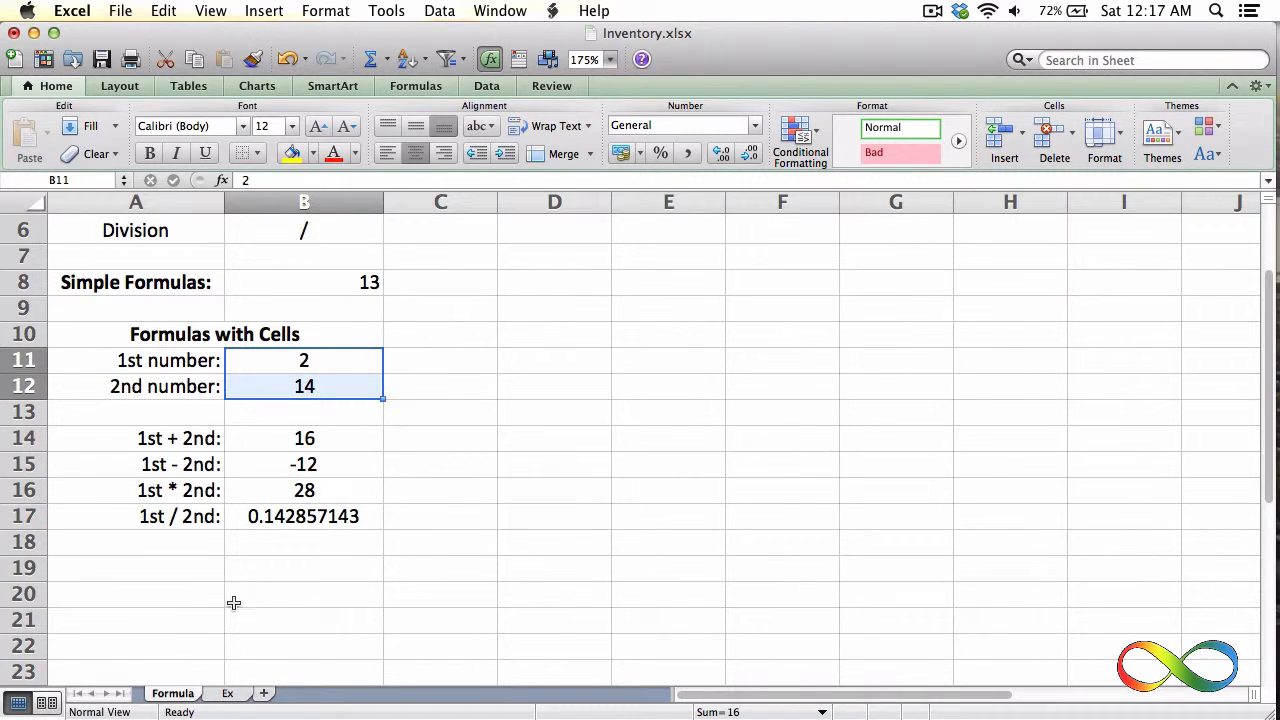
{"action": "left_click", "coordinate": [234, 609]}
{"action": "left_click", "coordinate": [334, 386]}
{"action": "type", "text": "2"}
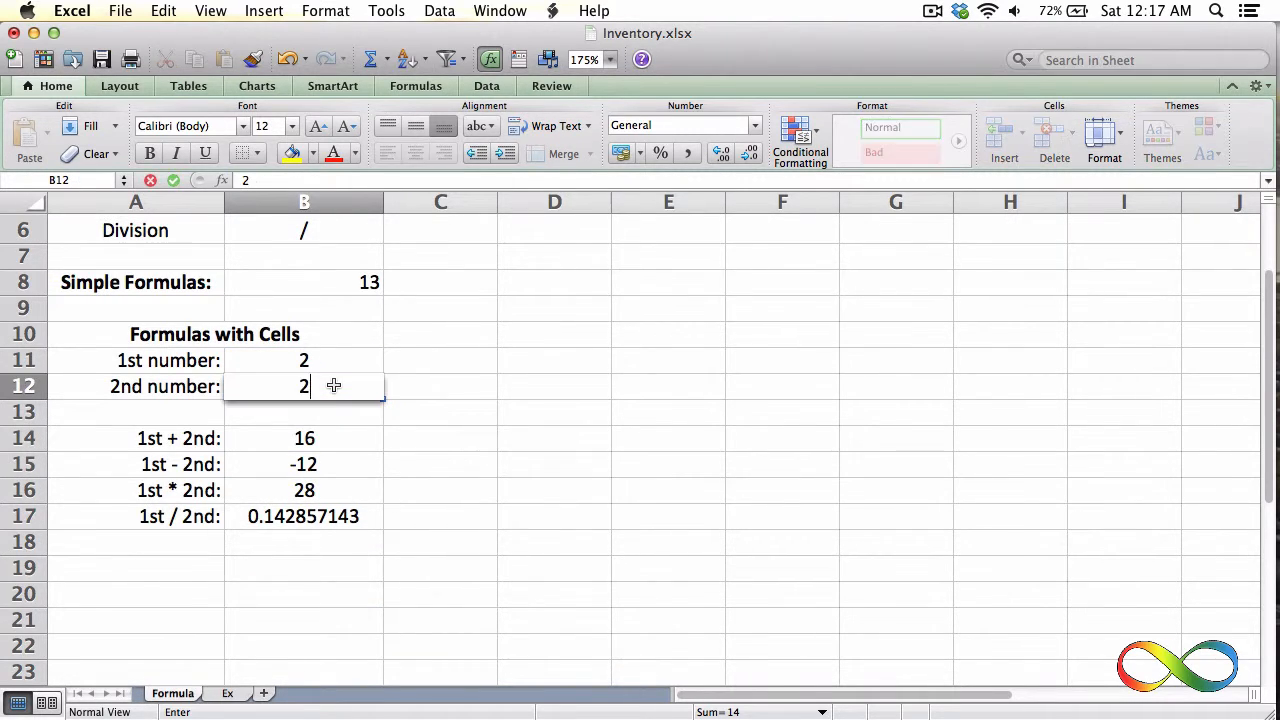
{"action": "key", "text": "Return"}
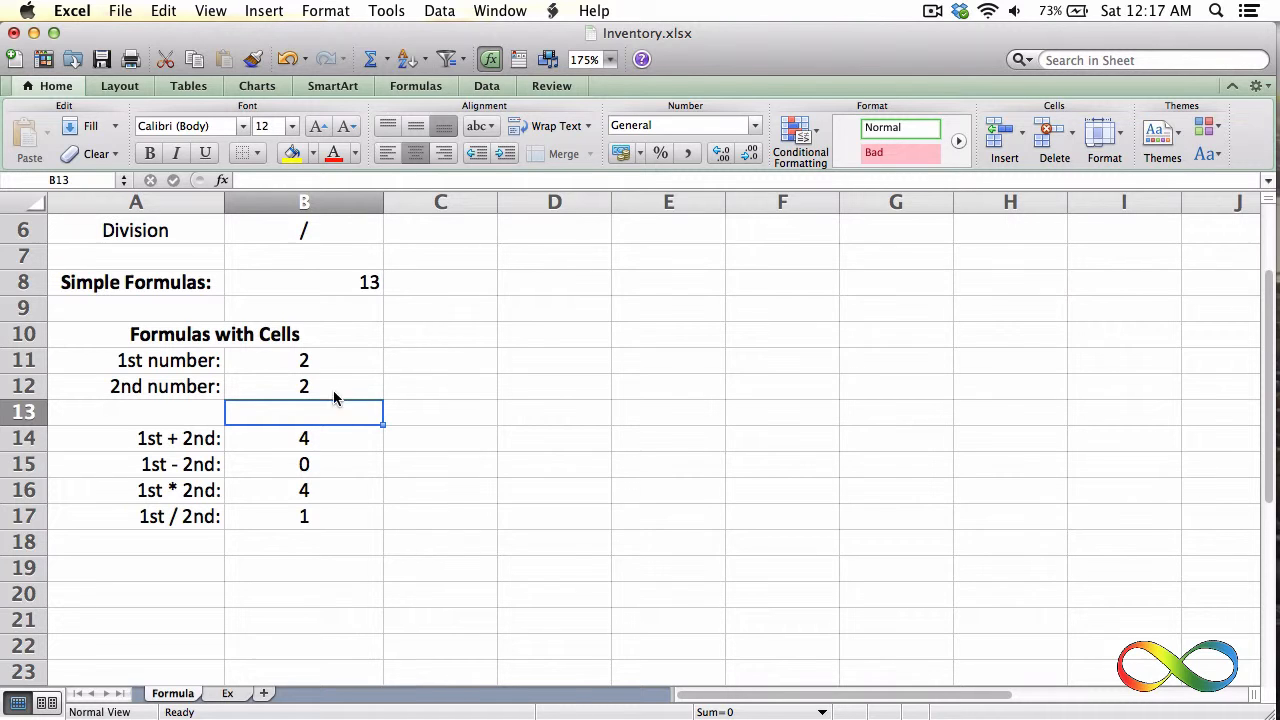
Switch to the Ex worksheet containing the Inventory table and select cell C8 below the quantities
{"action": "left_click", "coordinate": [233, 696]}
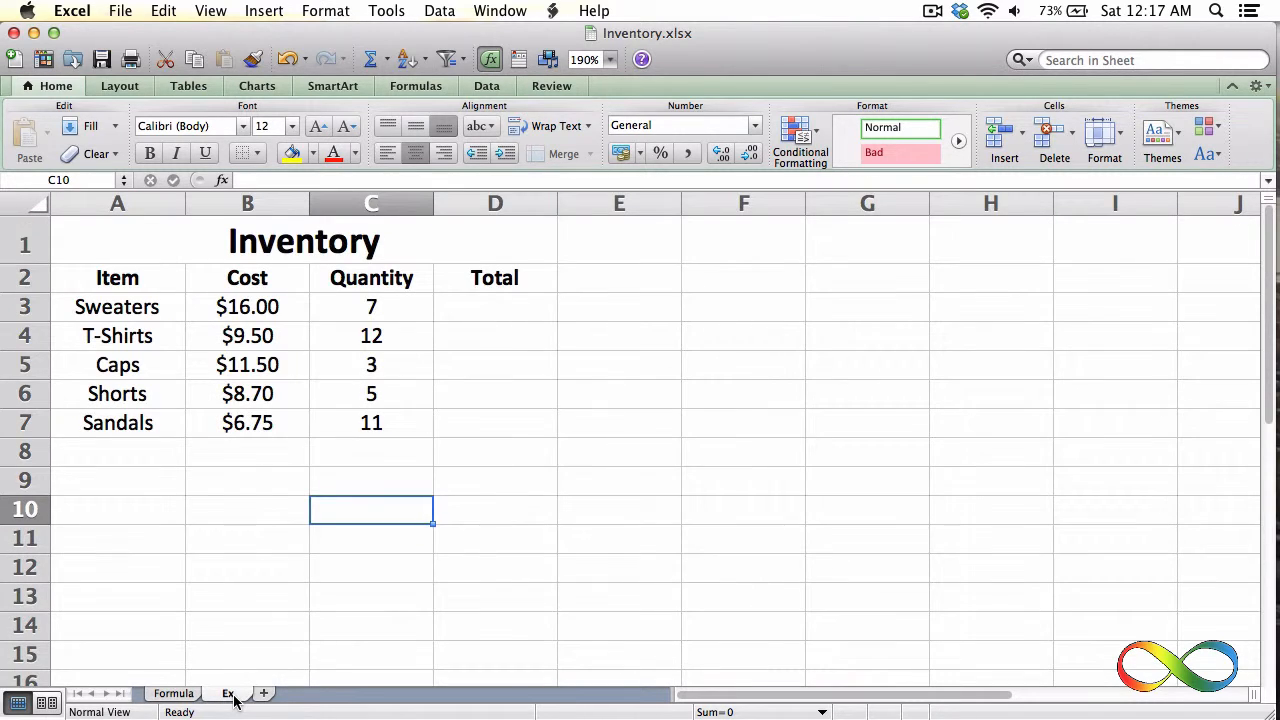
{"action": "left_click", "coordinate": [407, 450]}
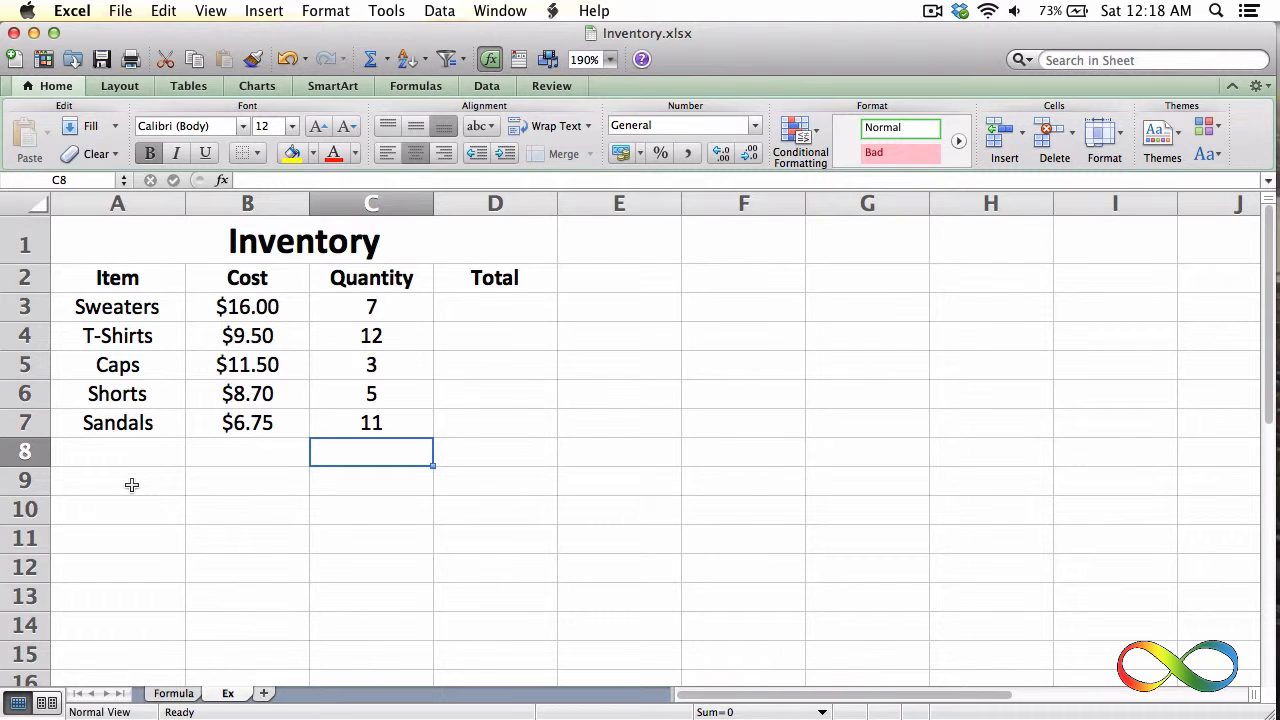
{"action": "left_click", "coordinate": [150, 286]}
{"action": "left_click", "coordinate": [234, 278]}
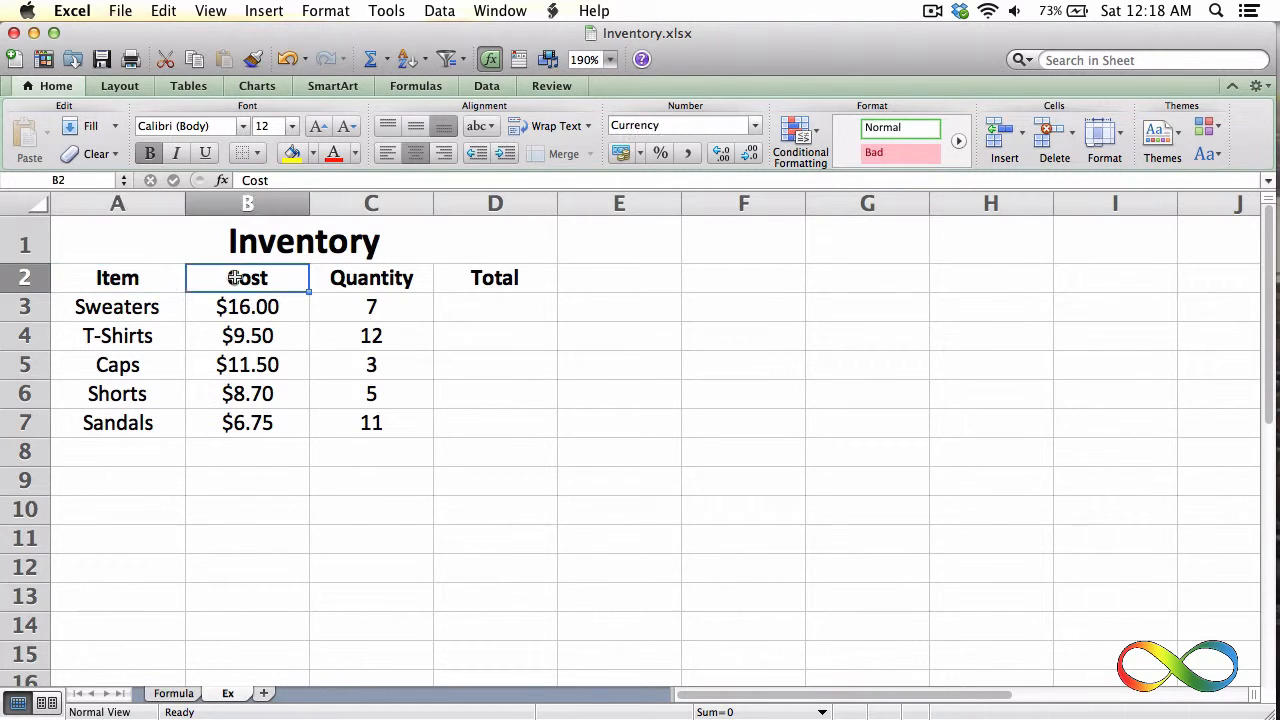
{"action": "left_click", "coordinate": [329, 283]}
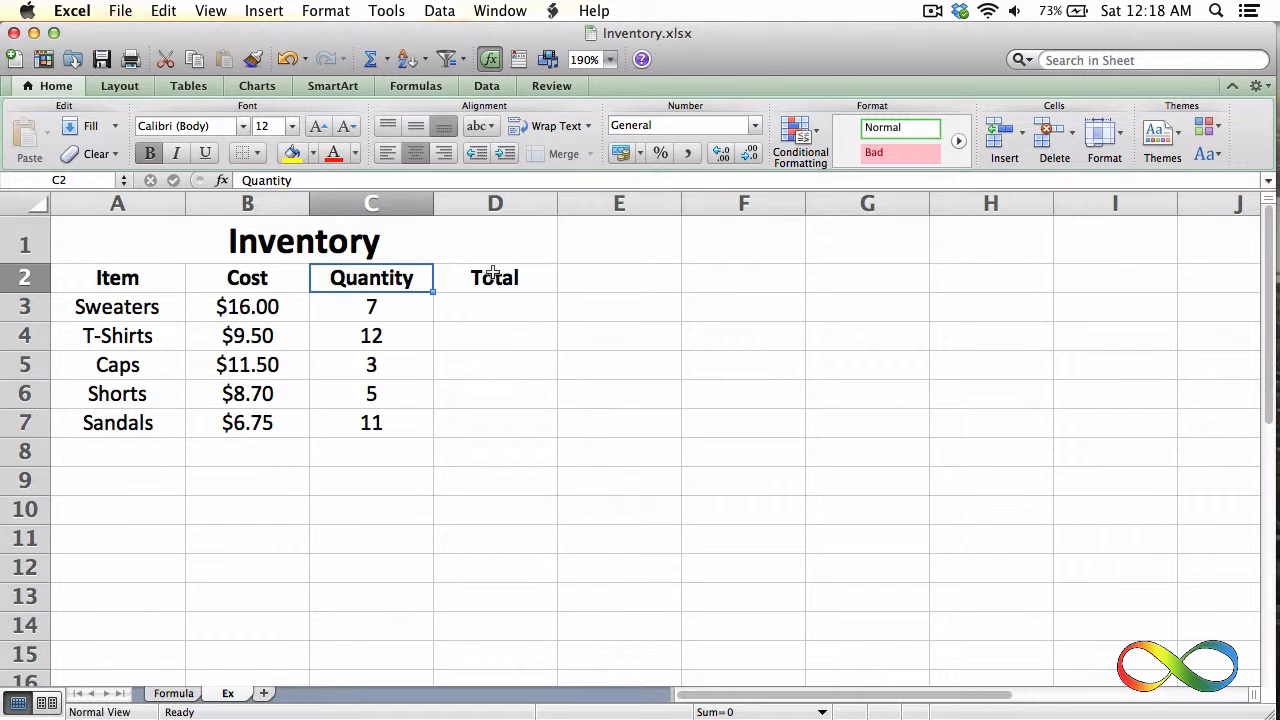
Calculate the Sweaters total in cell D3 by multiplying its cost by its quantity with the formula =B3*C3
{"action": "left_click", "coordinate": [499, 319]}
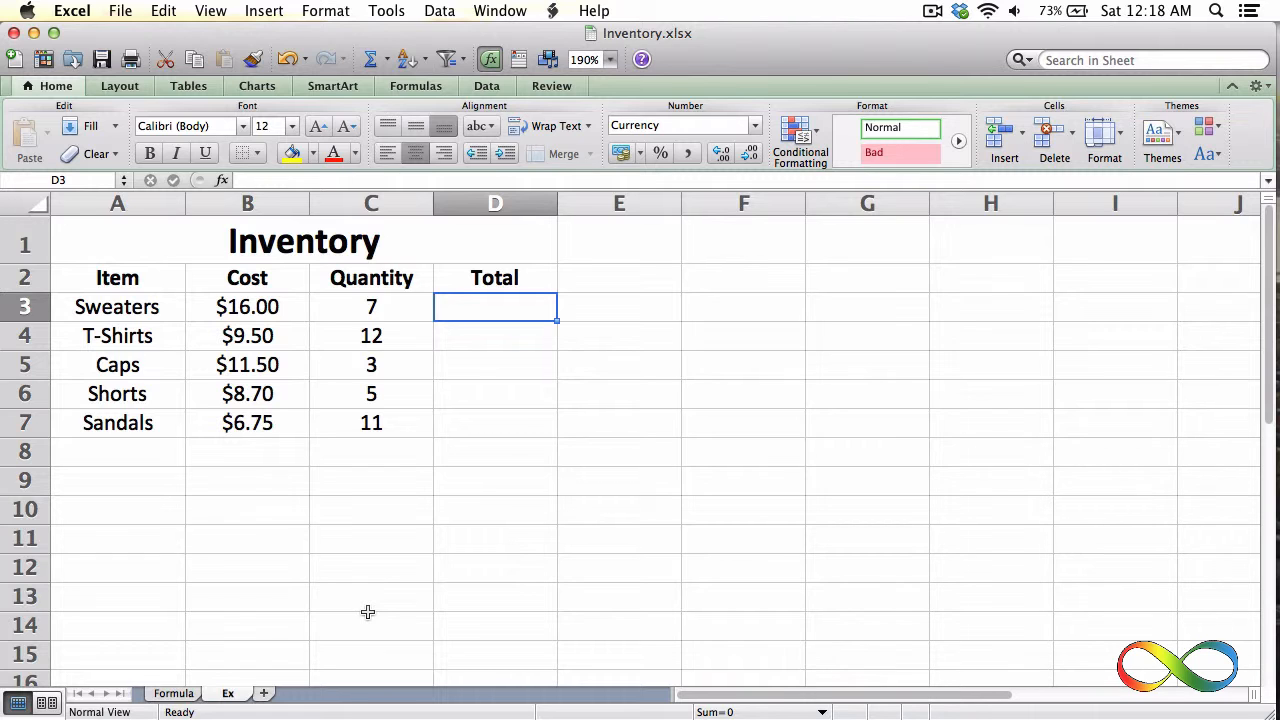
{"action": "type", "text": "="}
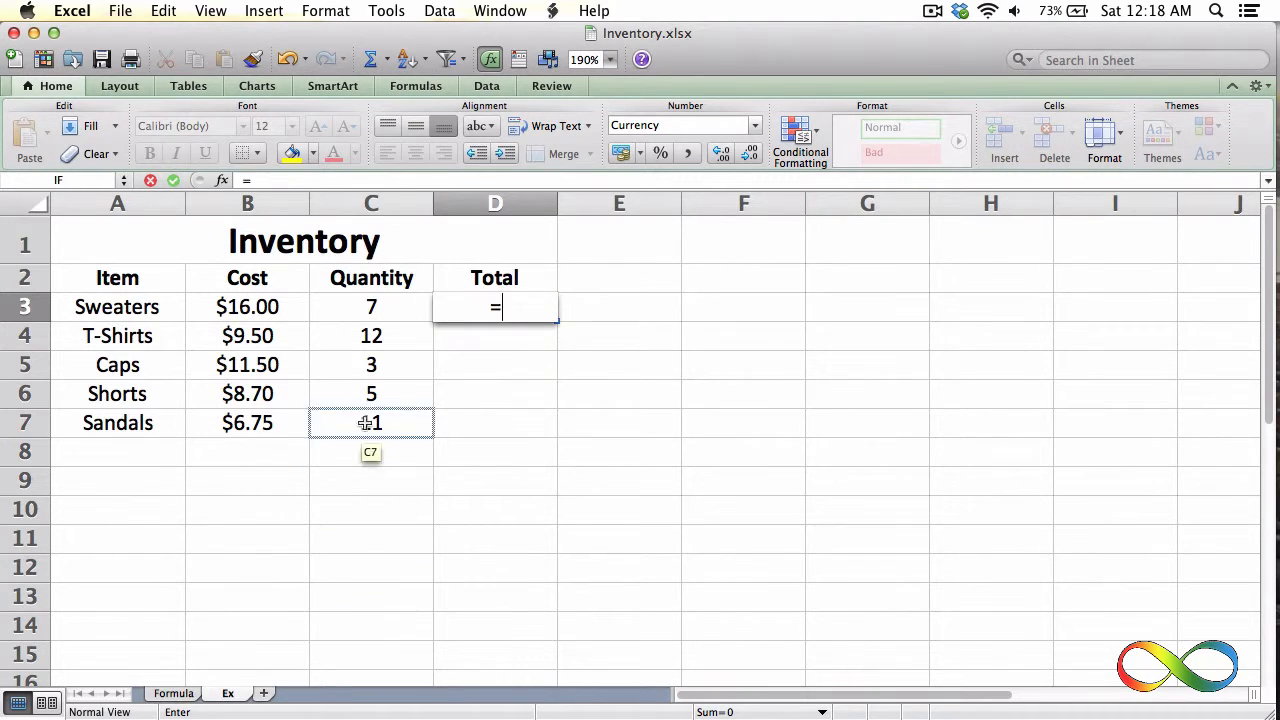
{"action": "left_click", "coordinate": [282, 307]}
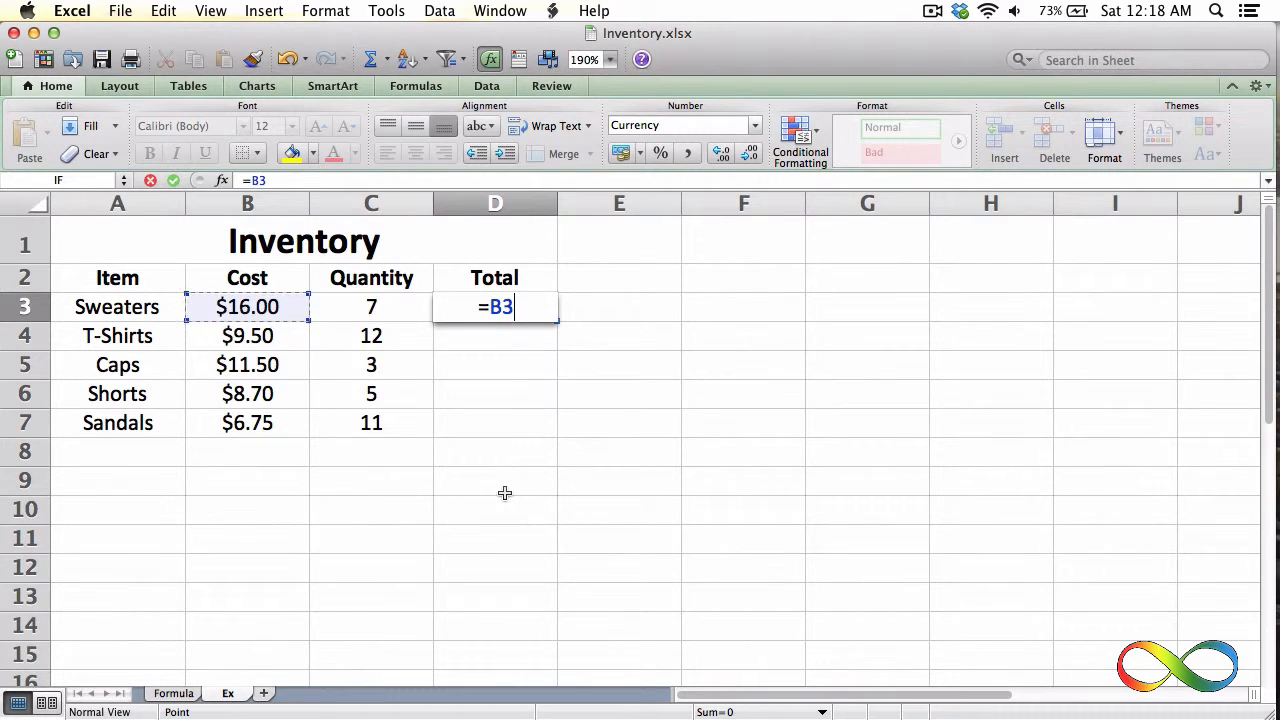
{"action": "type", "text": "*"}
{"action": "left_click", "coordinate": [378, 302]}
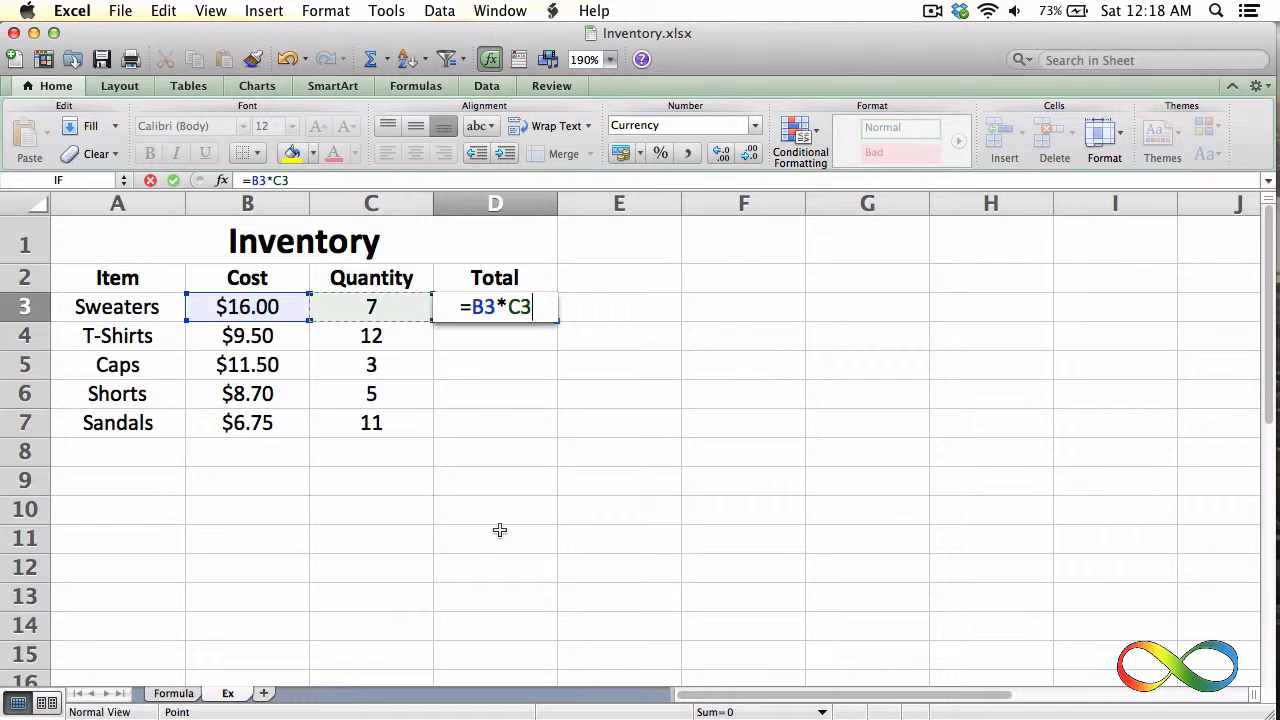
{"action": "key", "text": "Return"}
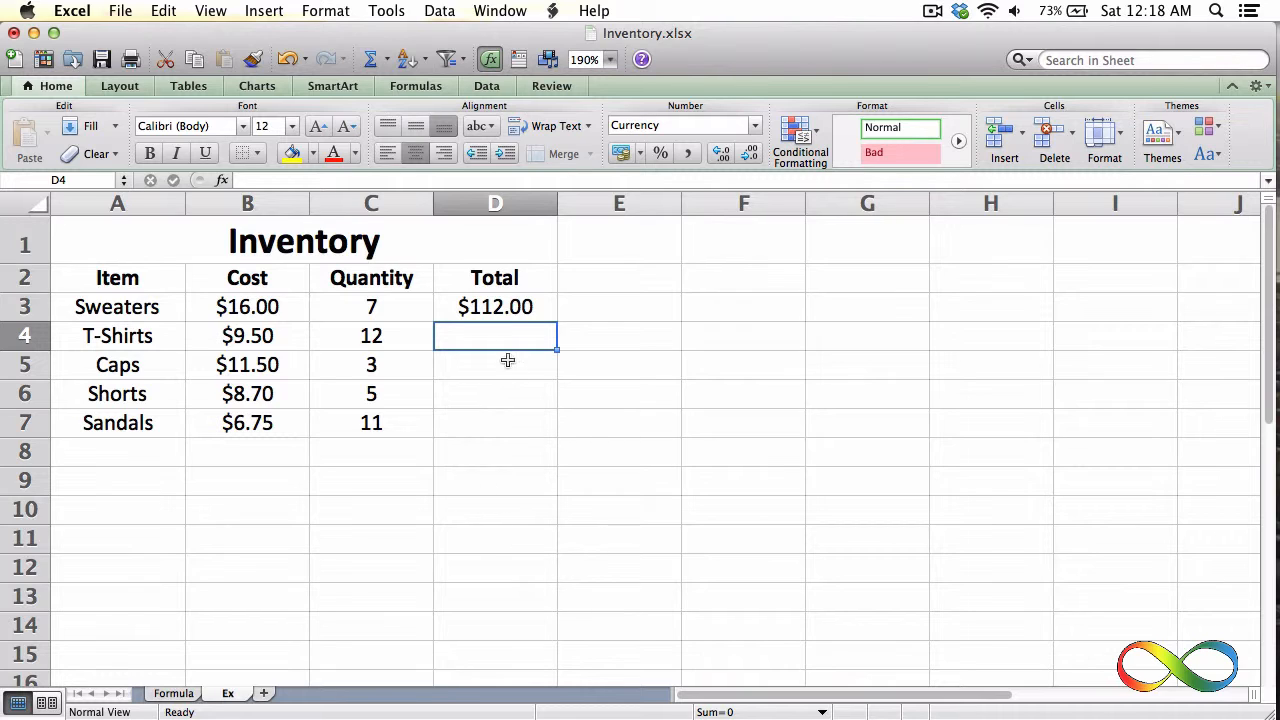
Fill the Sweaters total formula from D3 down to D7 for the remaining items and reselect D3
{"action": "left_click", "coordinate": [490, 307]}
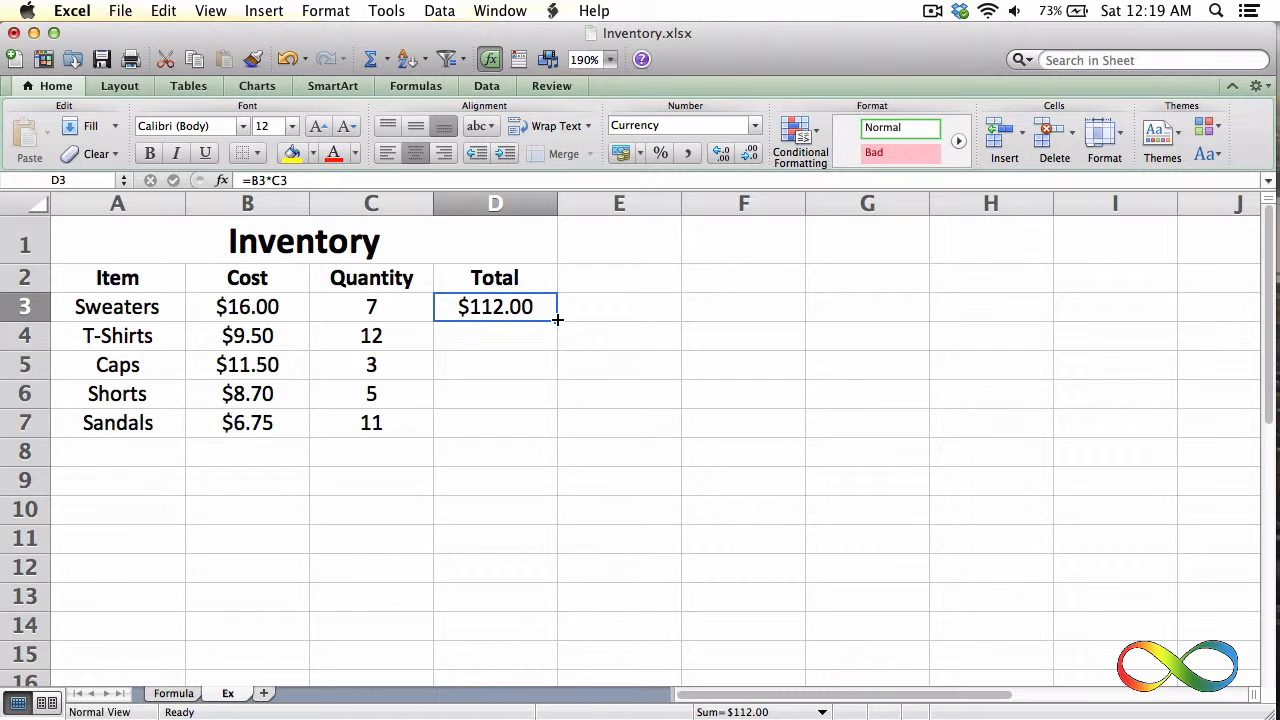
{"action": "left_click_drag", "start_coordinate": [557, 318], "coordinate": [554, 425]}
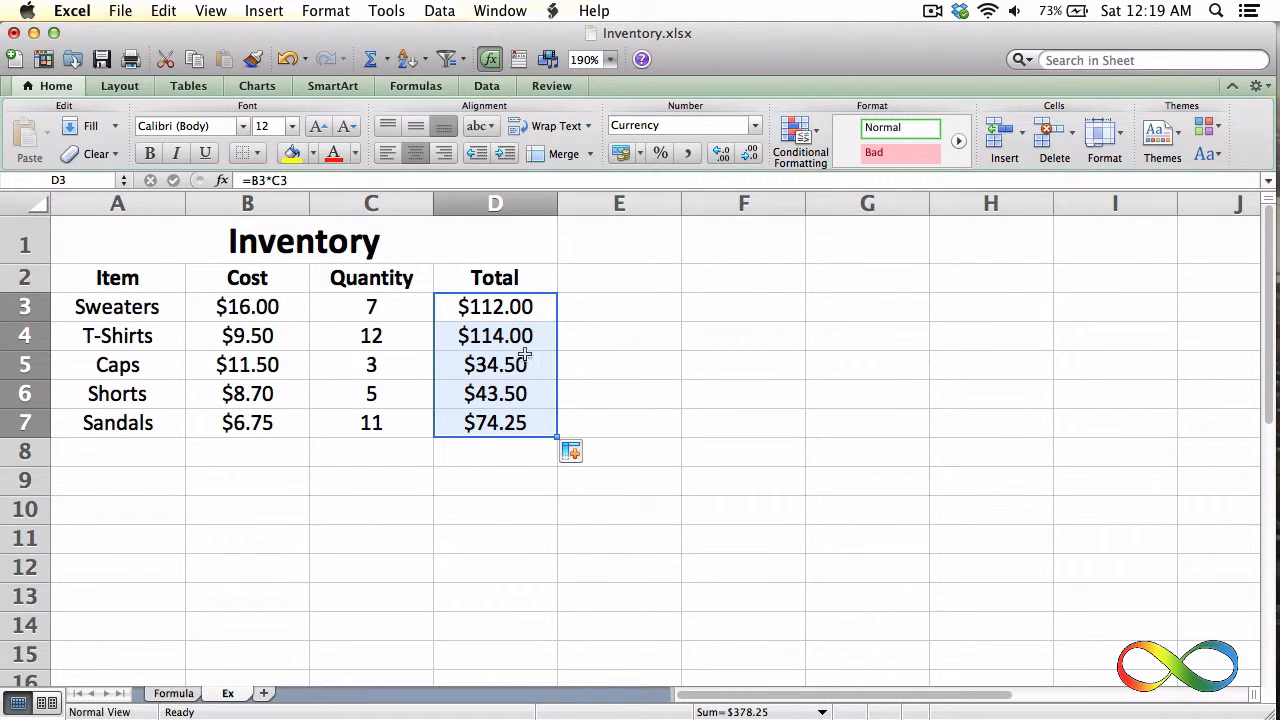
{"action": "left_click", "coordinate": [503, 310]}
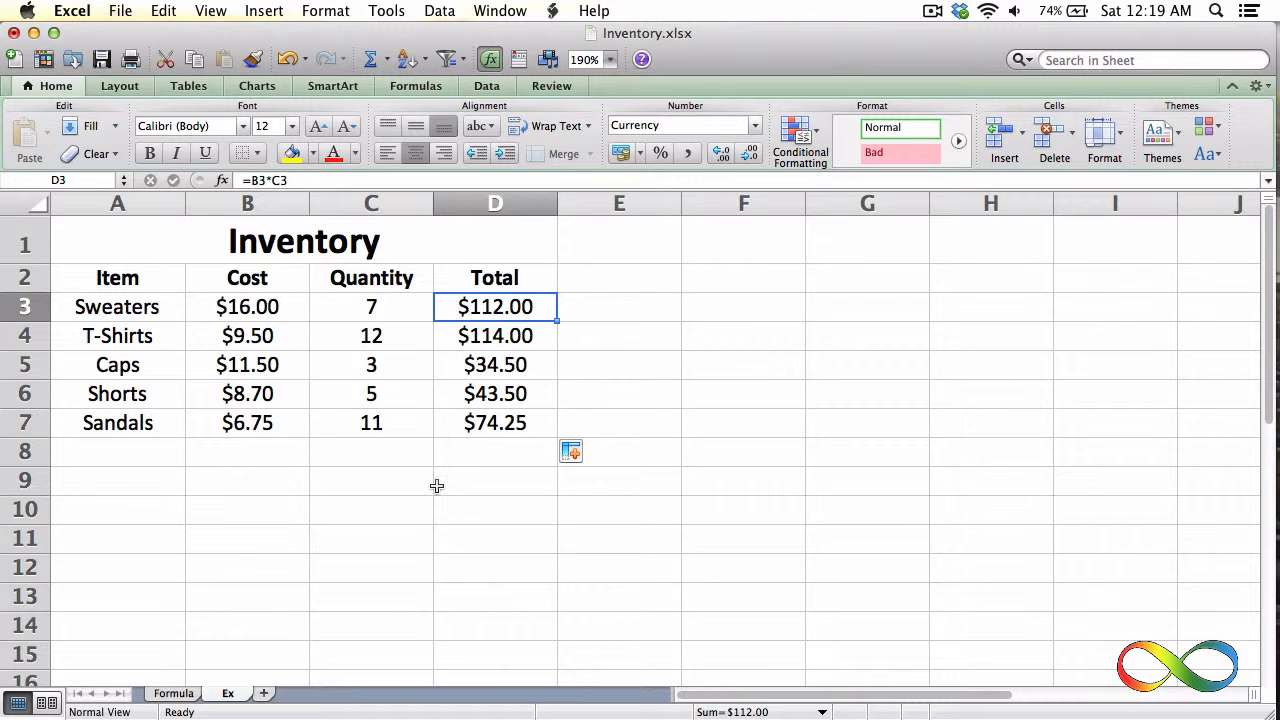
Enter the label Grand Total in cell C8 below the quantities
{"action": "left_click", "coordinate": [337, 451]}
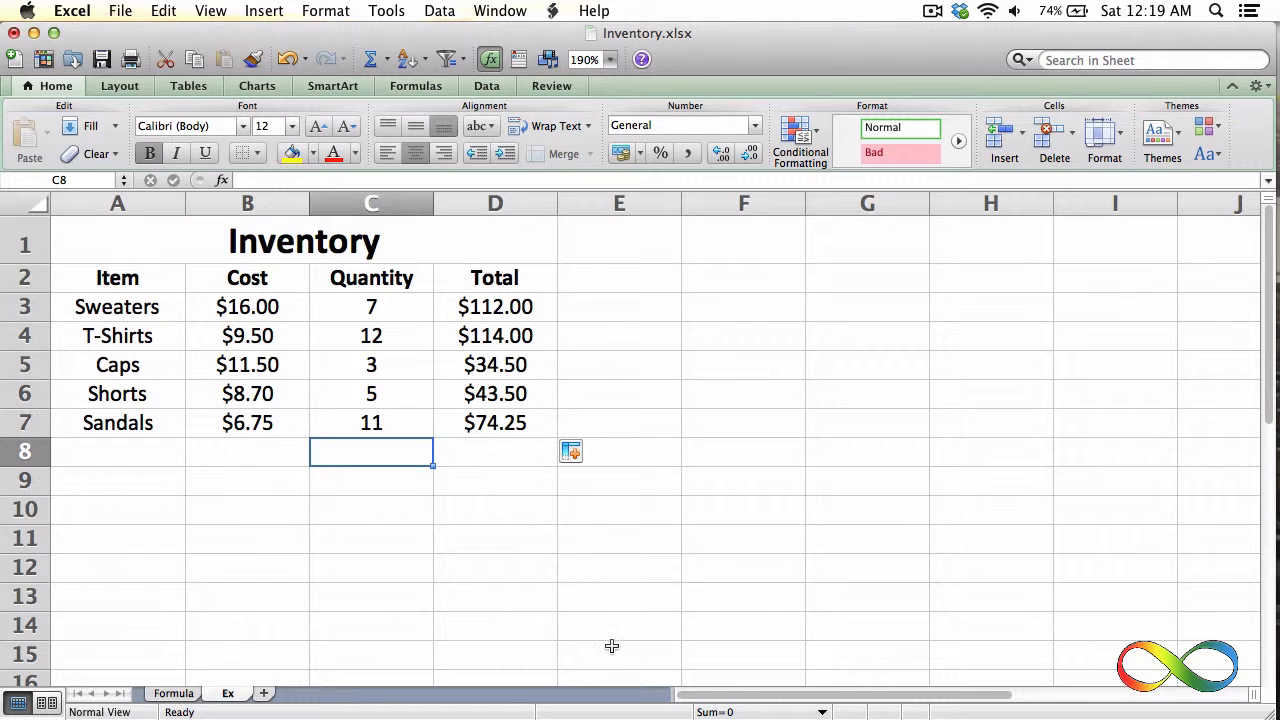
{"action": "type", "text": "Grand Form"}
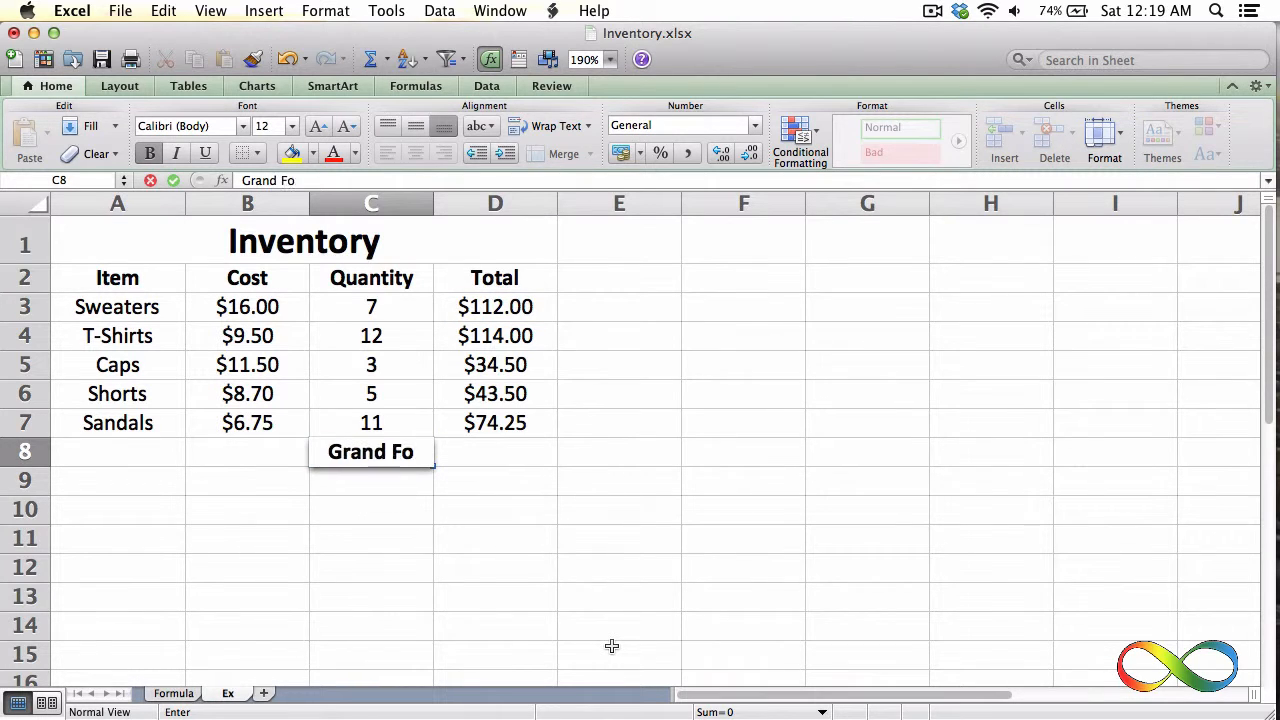
{"action": "key", "text": "BackSpace"}
{"action": "key", "text": "BackSpace"}
{"action": "key", "text": "BackSpace"}
{"action": "key", "text": "BackSpace"}
{"action": "type", "text": "Total"}
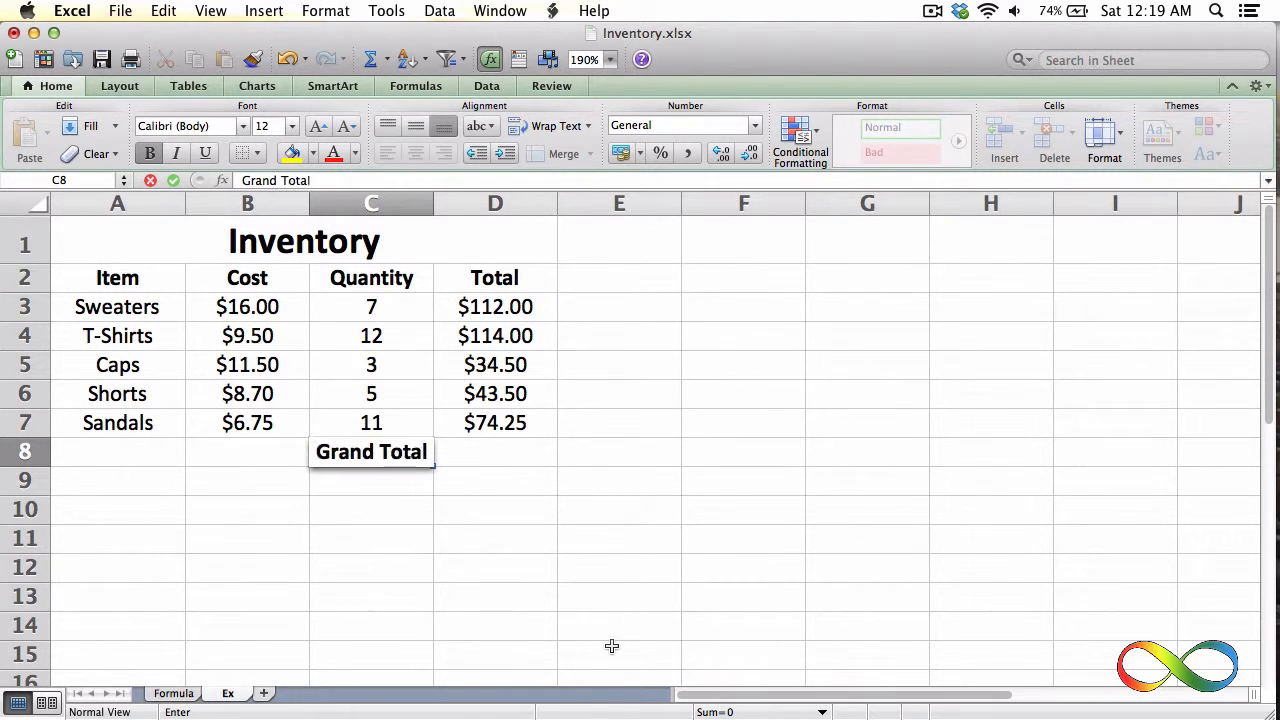
{"action": "key", "text": "Tab"}
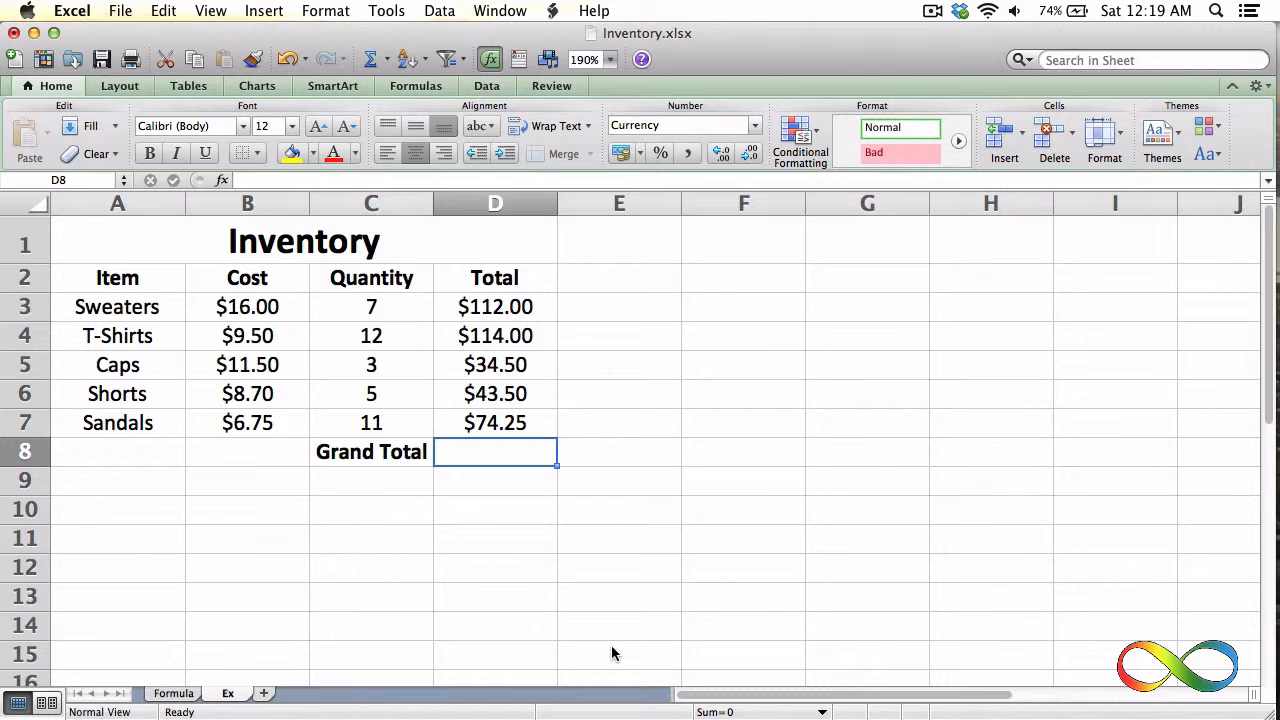
Add up the item totals in cell D8 with the formula =D3+D4+D5+D6+D7 and select that cell to check its formula
{"action": "type", "text": "="}
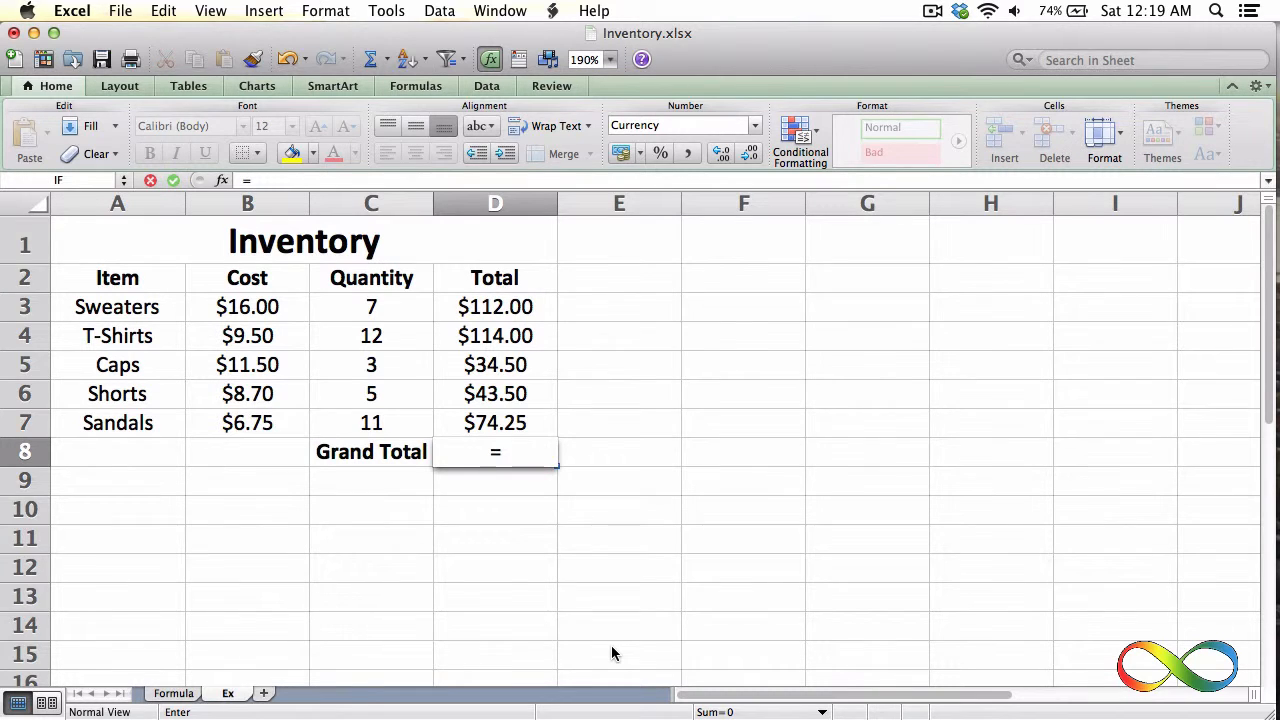
{"action": "left_click", "coordinate": [513, 308]}
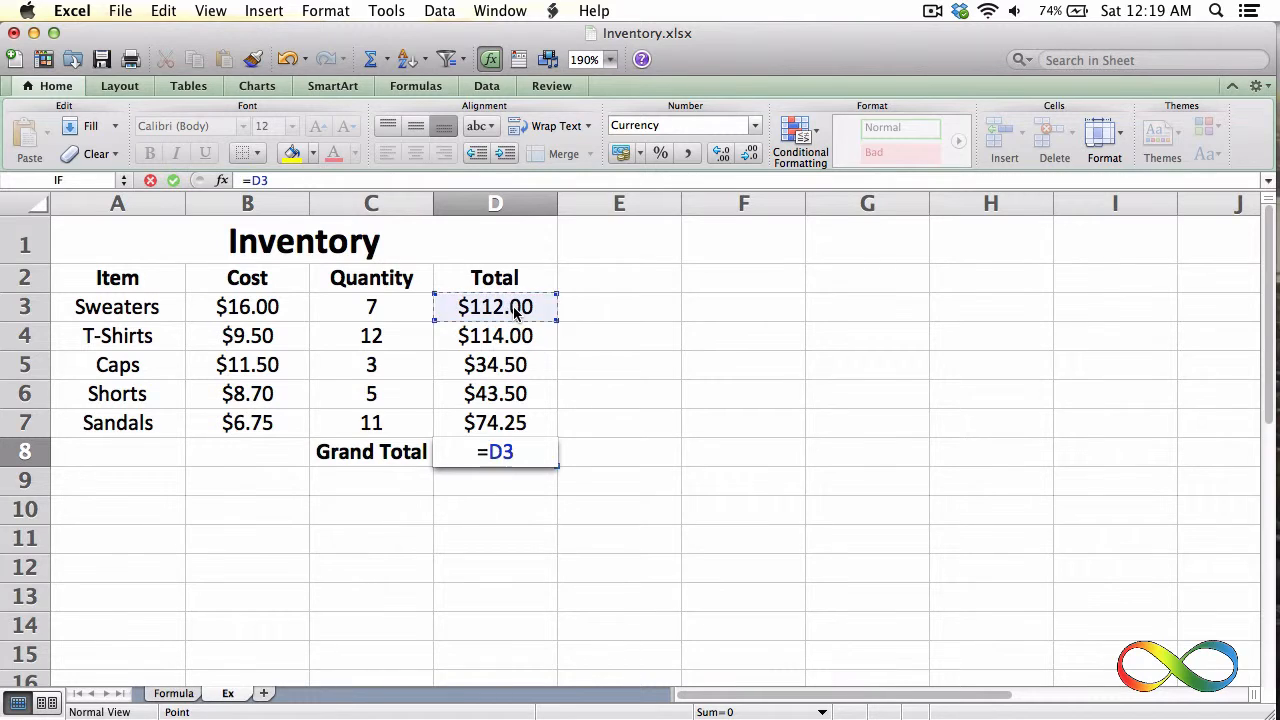
{"action": "type", "text": "+"}
{"action": "left_click", "coordinate": [514, 336]}
{"action": "type", "text": "+"}
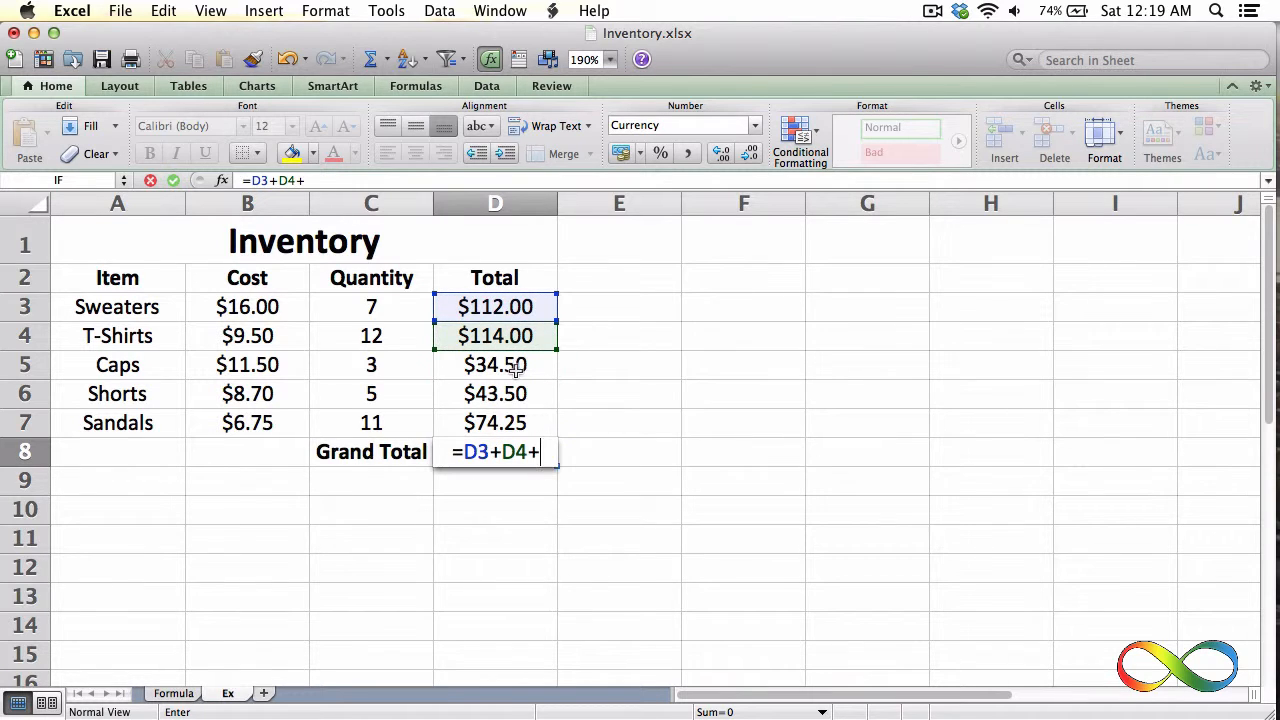
{"action": "left_click", "coordinate": [513, 365]}
{"action": "type", "text": "+"}
{"action": "left_click", "coordinate": [513, 394]}
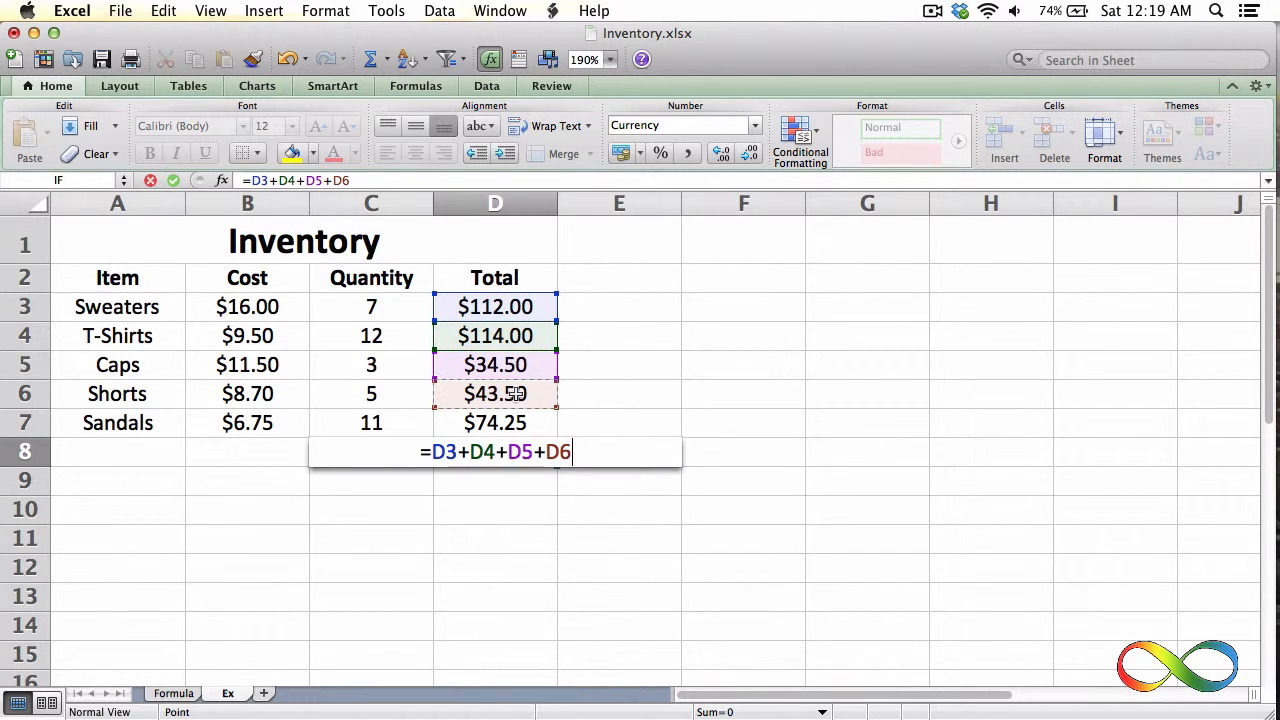
{"action": "type", "text": "+"}
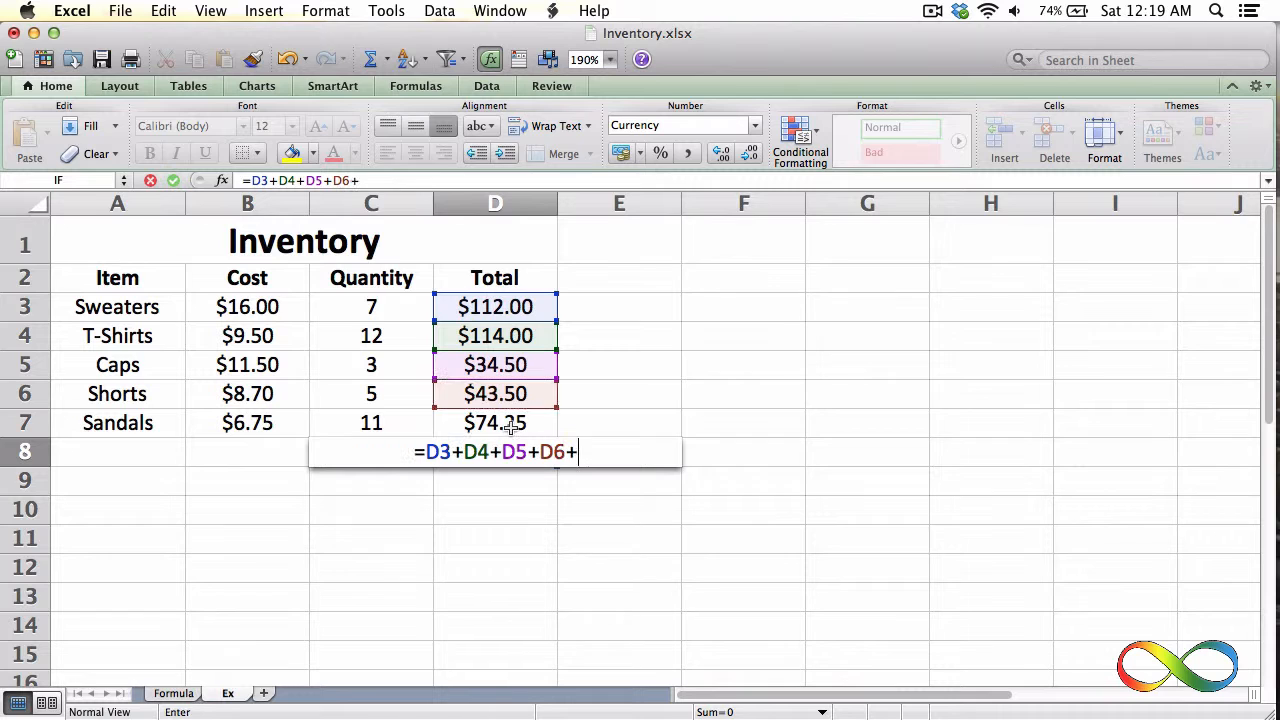
{"action": "left_click", "coordinate": [508, 423]}
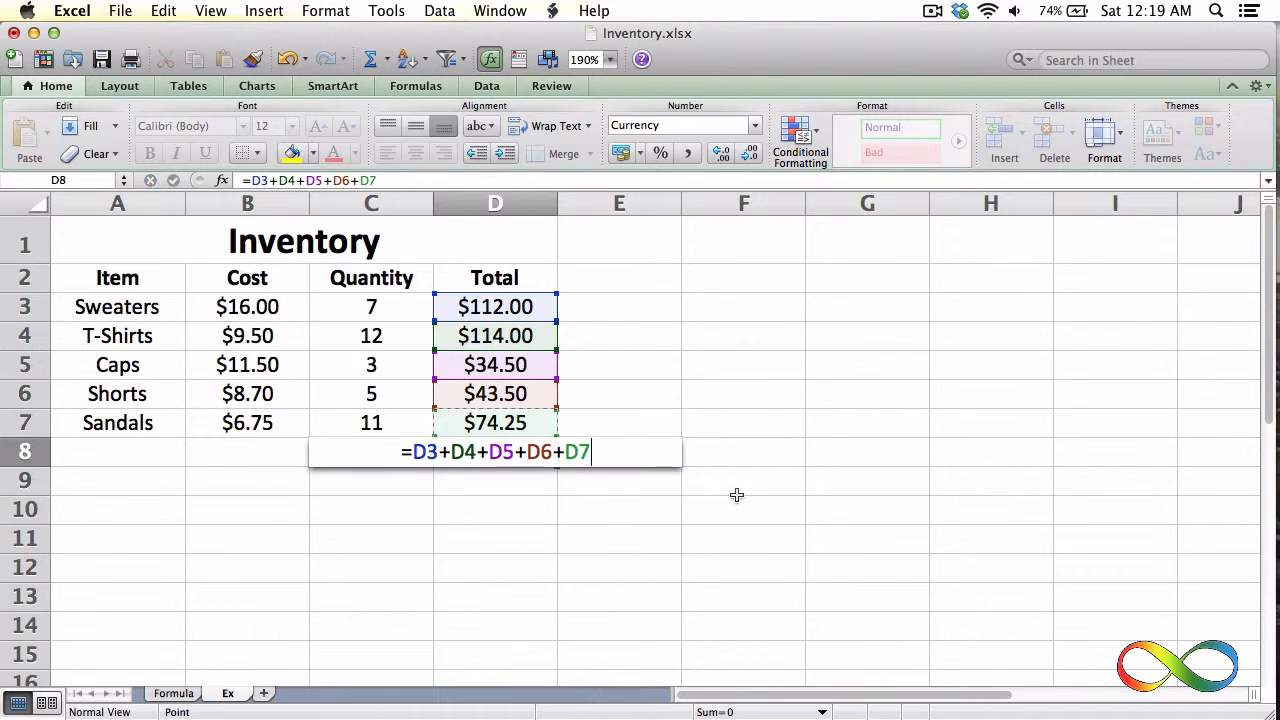
{"action": "key", "text": "Return"}
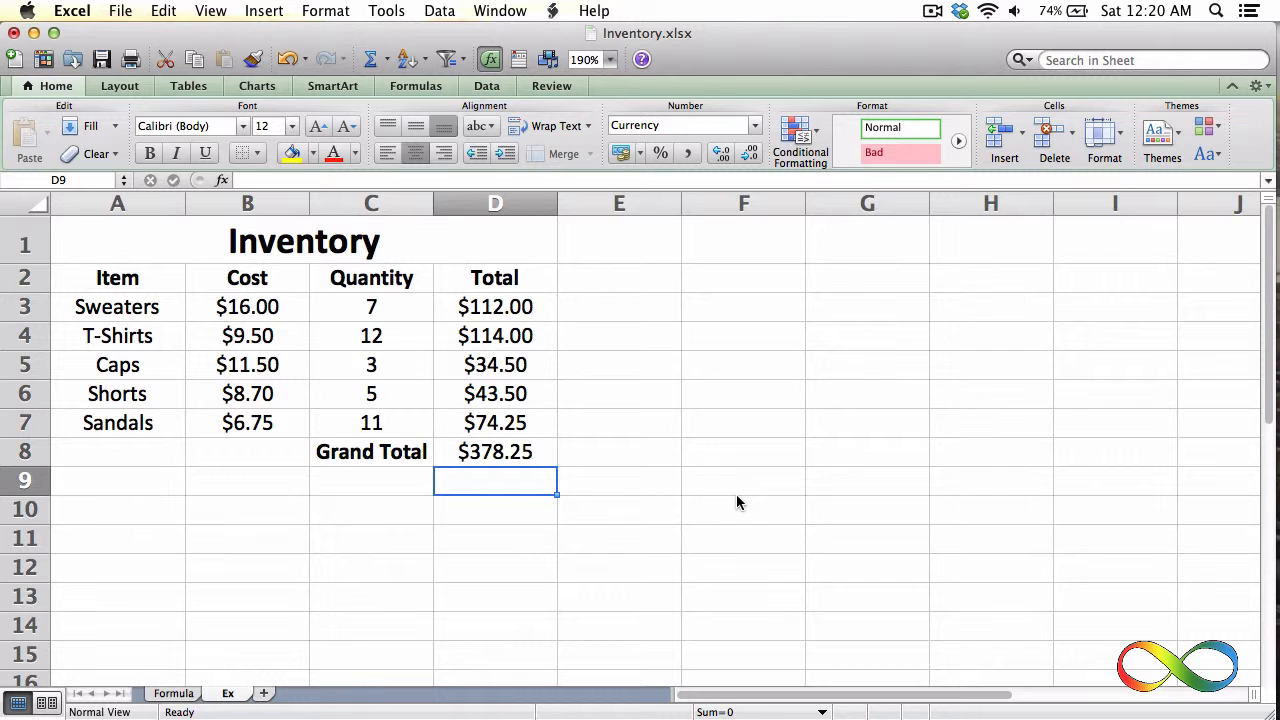
{"action": "left_click", "coordinate": [522, 453]}
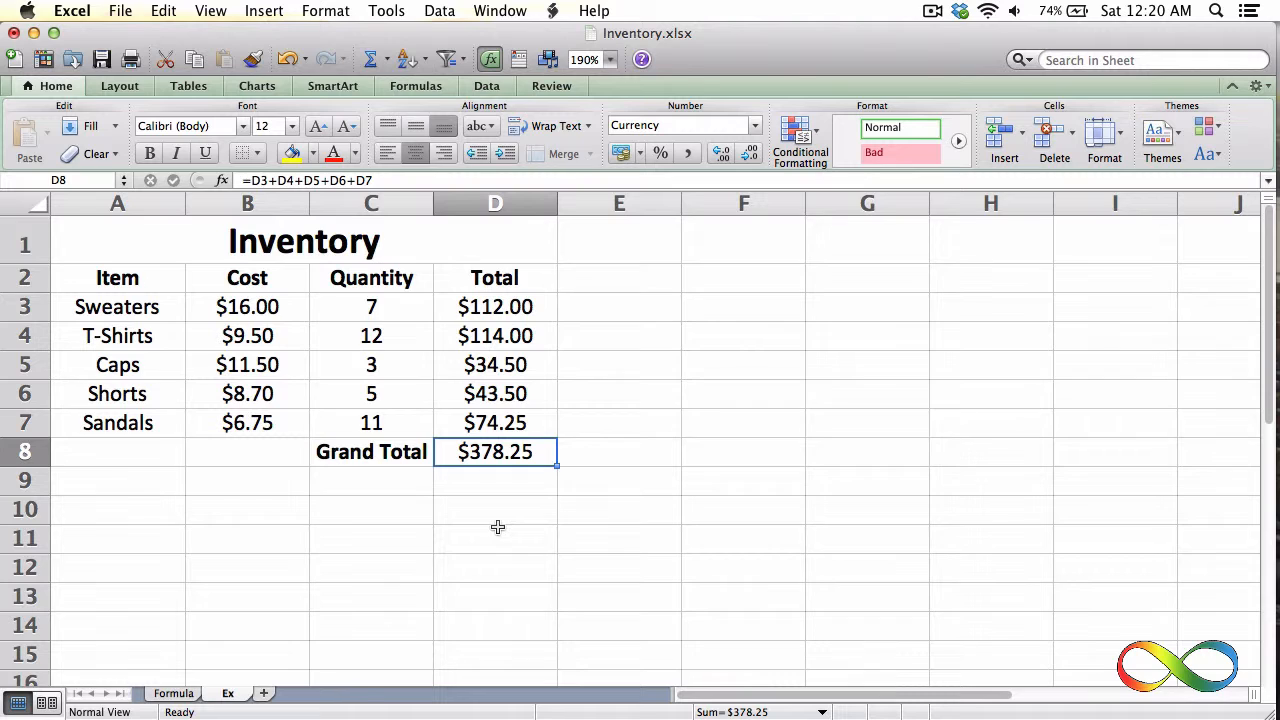